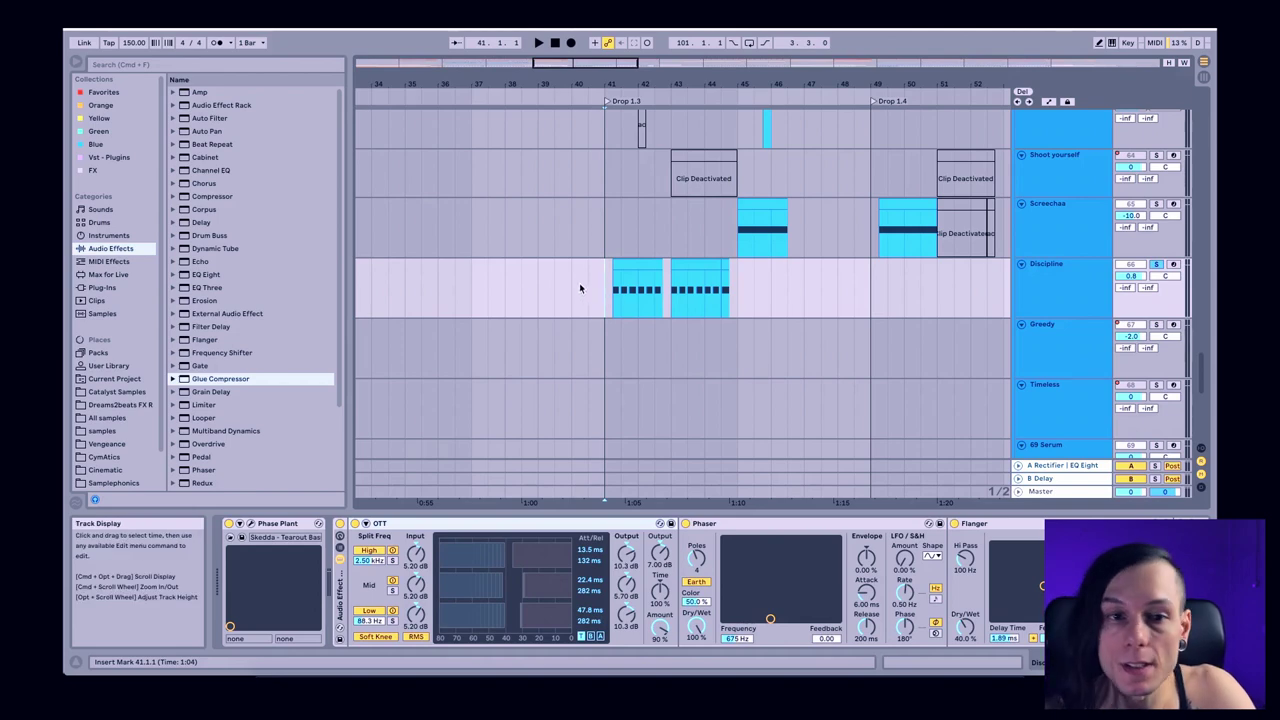
Step: Set the insert marker near bar 40 and start playback from the drop section
{"action": "left_click", "coordinate": [579, 286]}
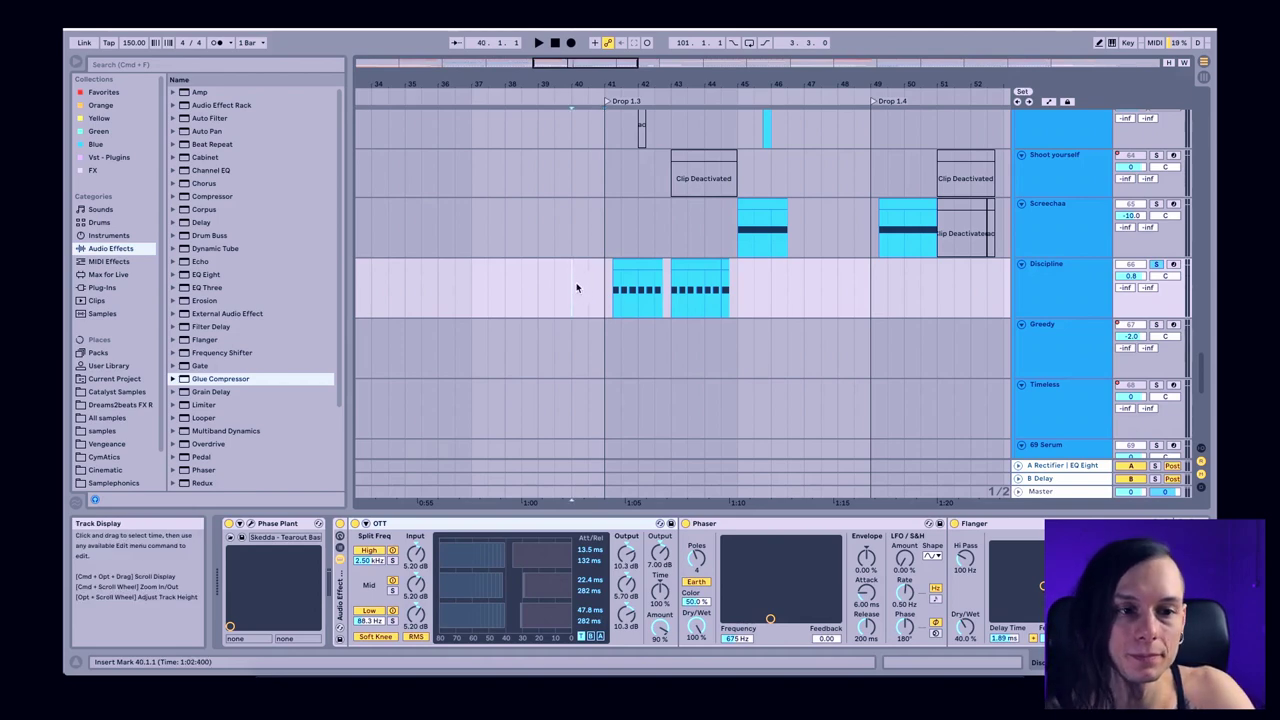
{"action": "left_click", "coordinate": [581, 283]}
{"action": "left_click", "coordinate": [1155, 265]}
{"action": "key", "text": "space"}
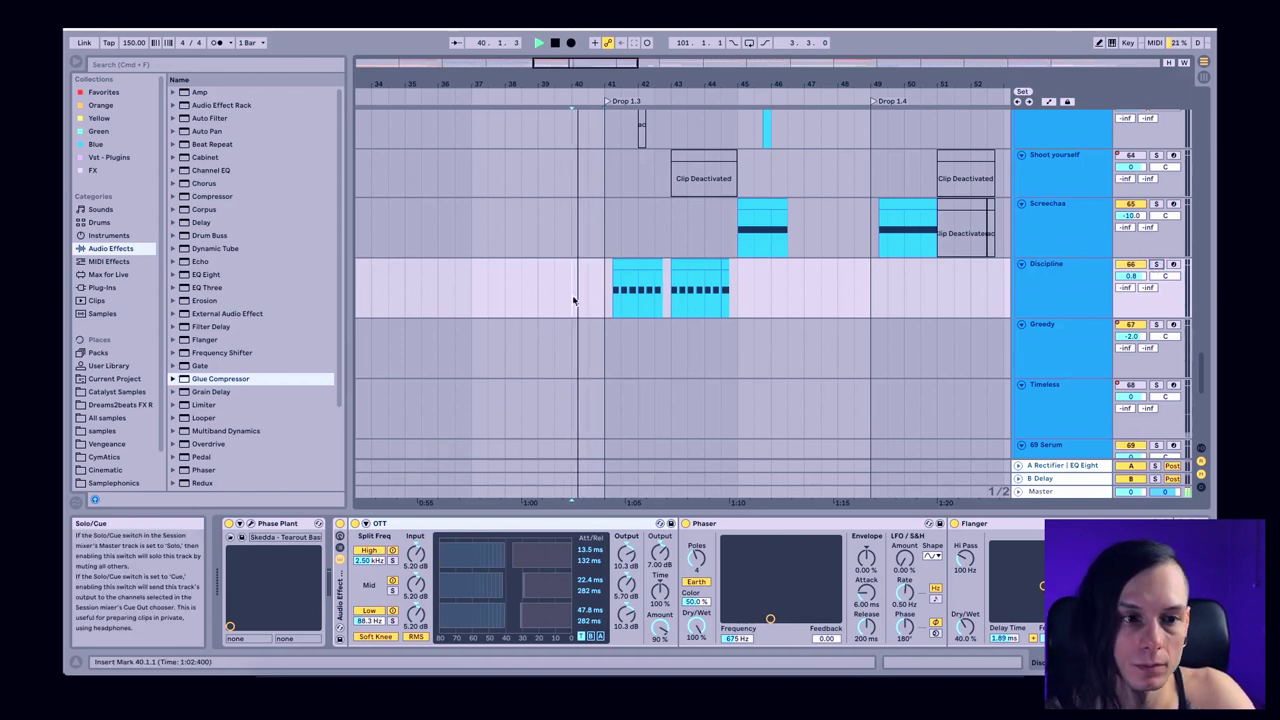
{"action": "left_click", "coordinate": [627, 276]}
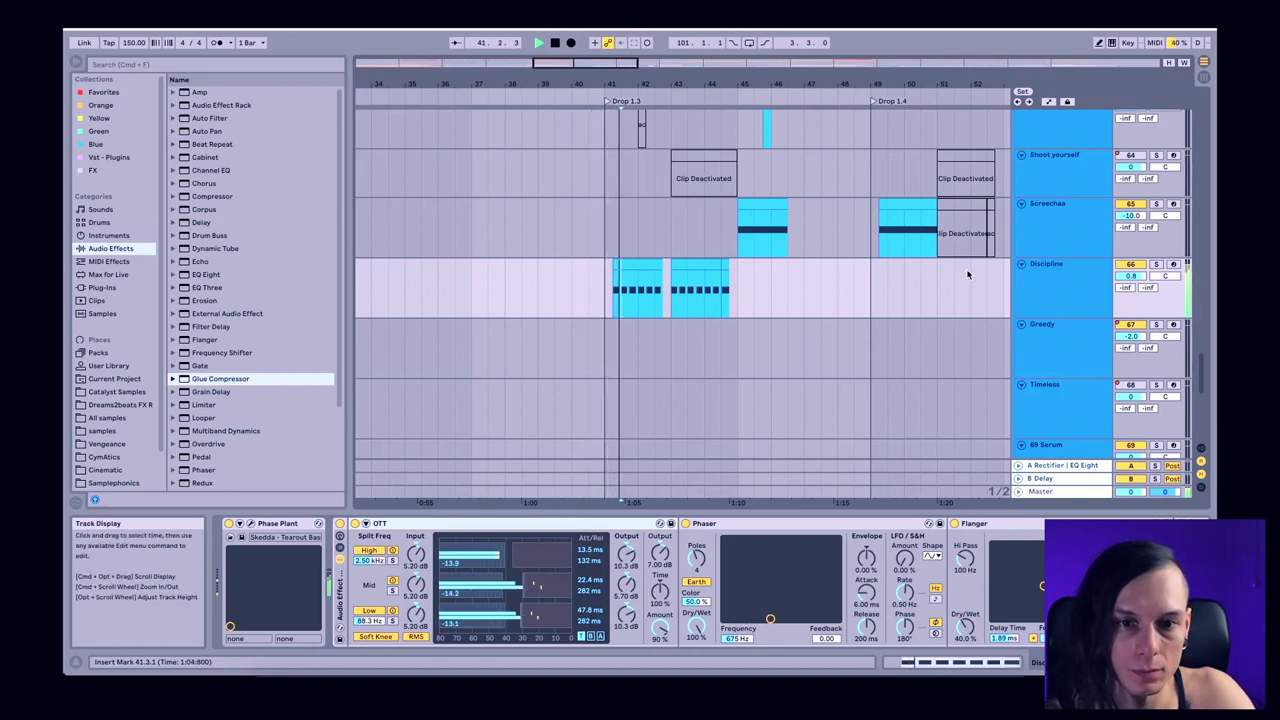
Step: Leave Discipline unarmed and soloed, select its first clip, and look through its effects chain
{"action": "left_click", "coordinate": [1172, 265]}
{"action": "left_click", "coordinate": [1172, 265]}
{"action": "left_click", "coordinate": [1155, 265]}
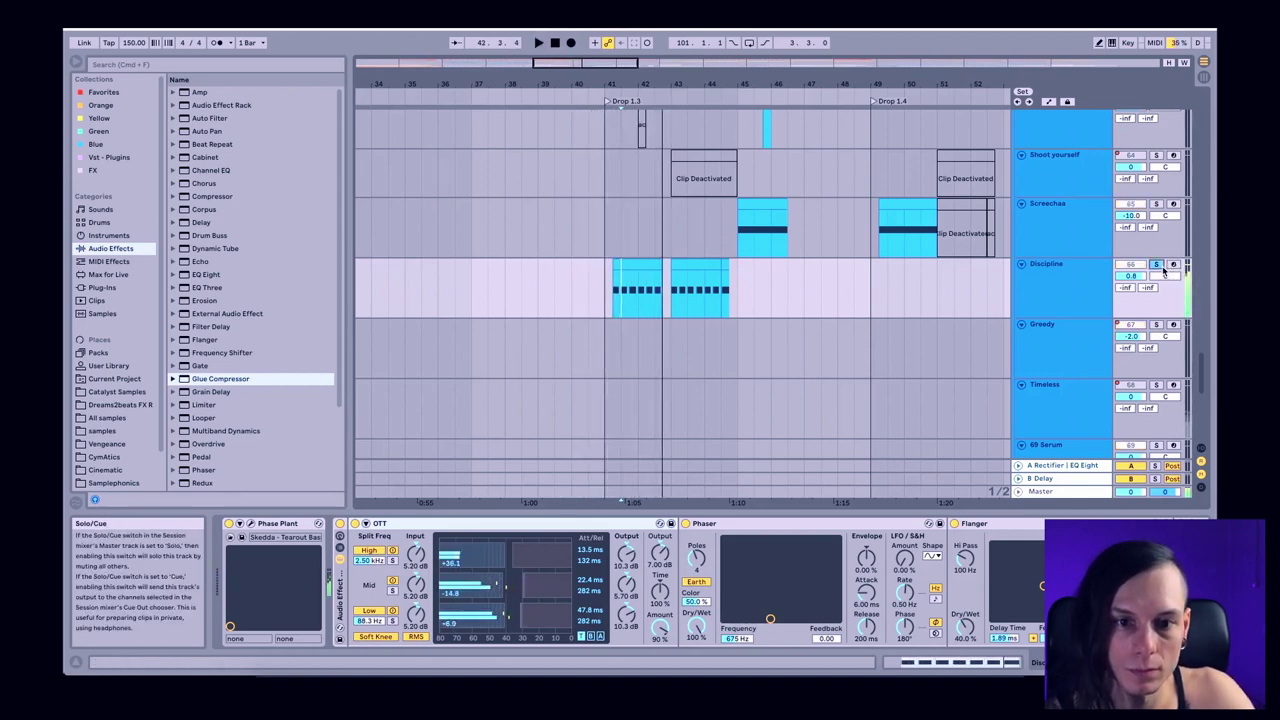
{"action": "left_click", "coordinate": [645, 276]}
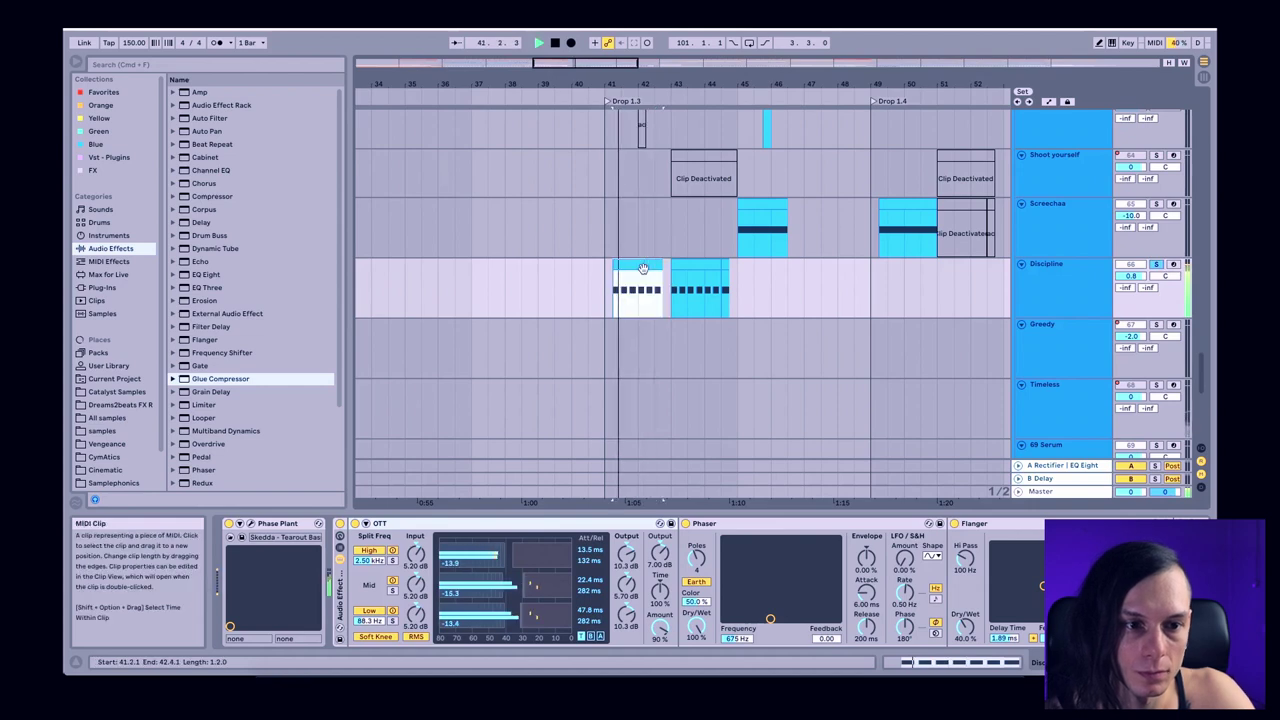
{"action": "left_click", "coordinate": [413, 520]}
{"action": "scroll", "coordinate": [354, 600], "scroll_direction": "down", "scroll_amount": 10}
{"action": "scroll", "coordinate": [354, 600], "scroll_direction": "up", "scroll_amount": 10}
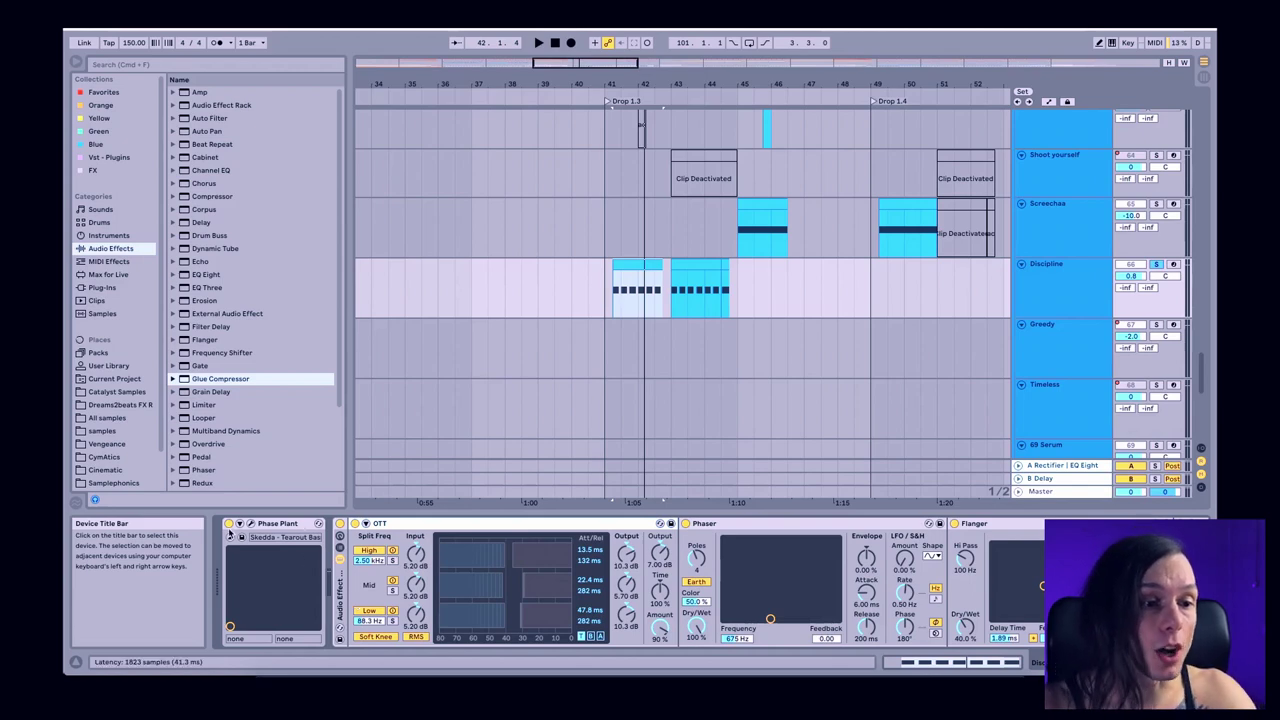
Step: Open the Phase Plant window showing the 'Skedda - Tearout Bass 1' patch
{"action": "left_click", "coordinate": [250, 524]}
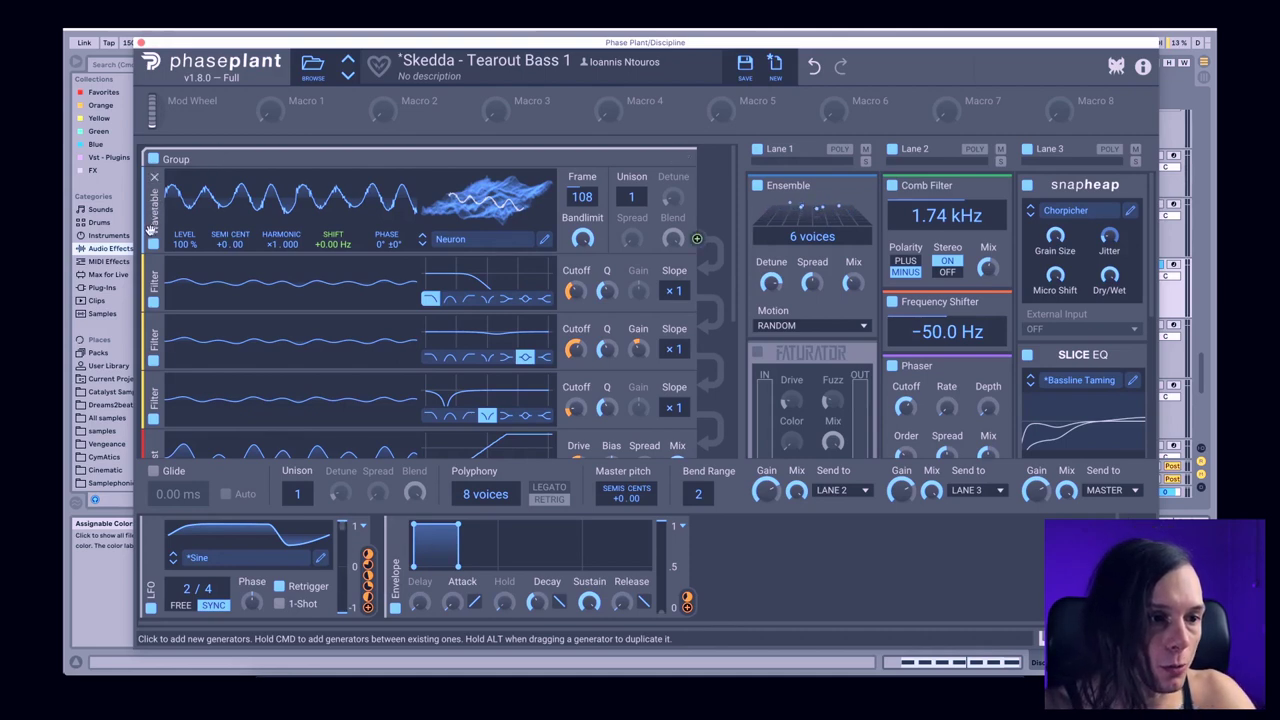
{"action": "left_click", "coordinate": [470, 240]}
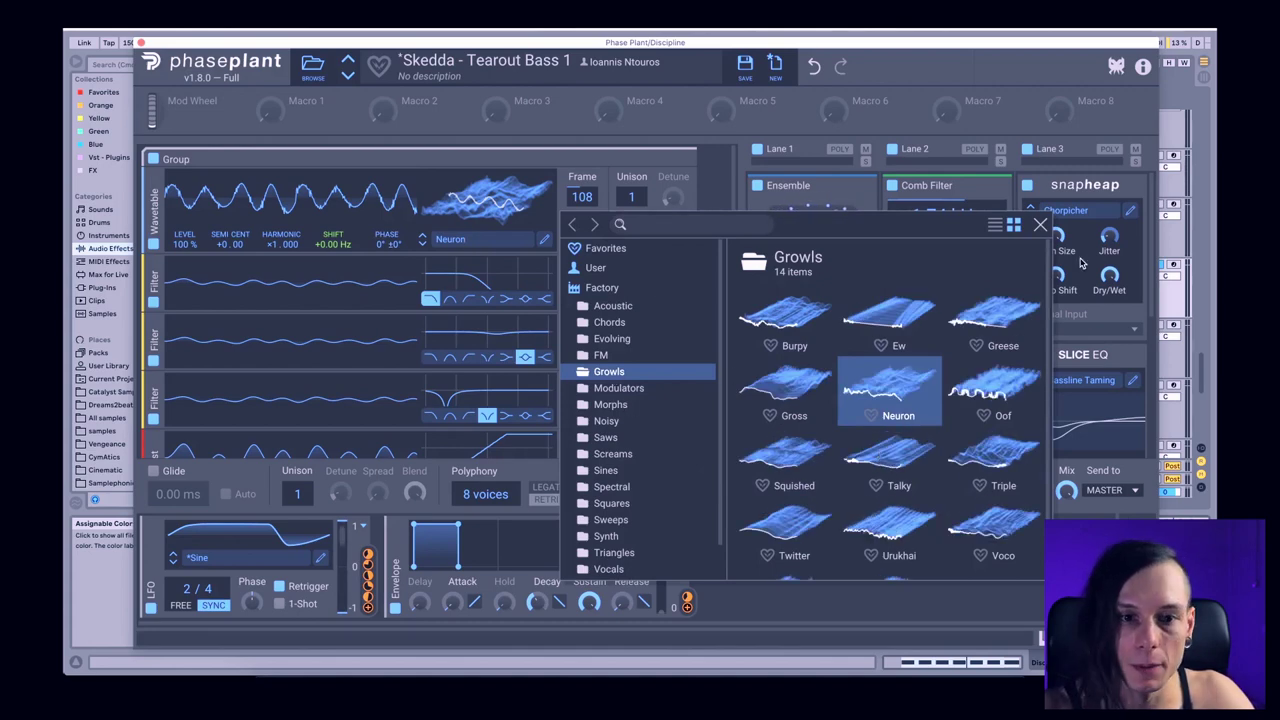
{"action": "left_click", "coordinate": [1040, 225]}
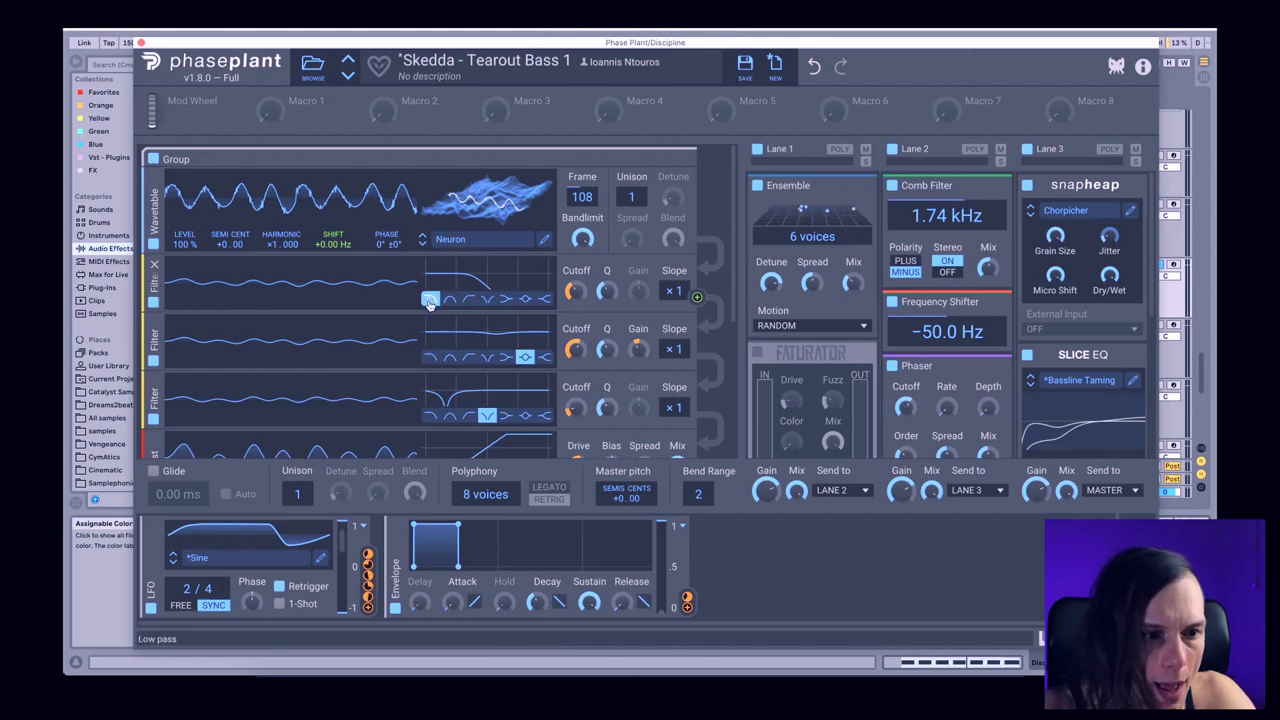
{"action": "left_click", "coordinate": [577, 302]}
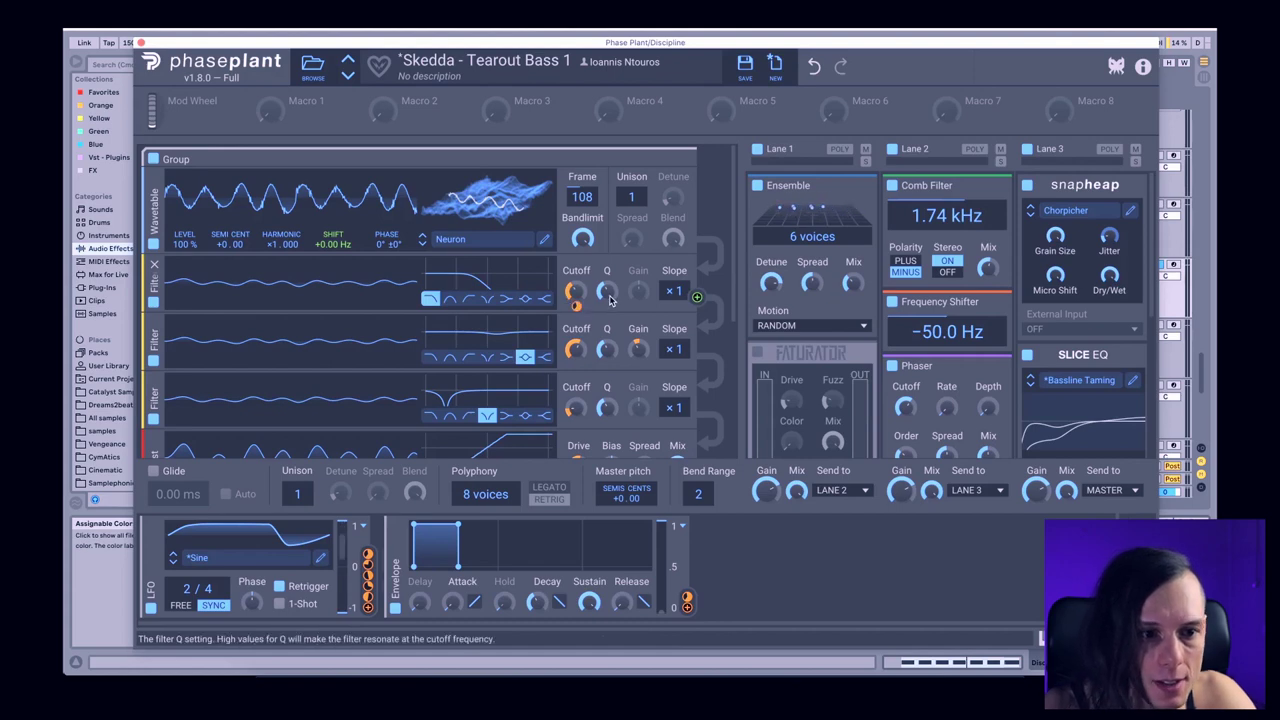
{"action": "mouse_move", "coordinate": [606, 291]}
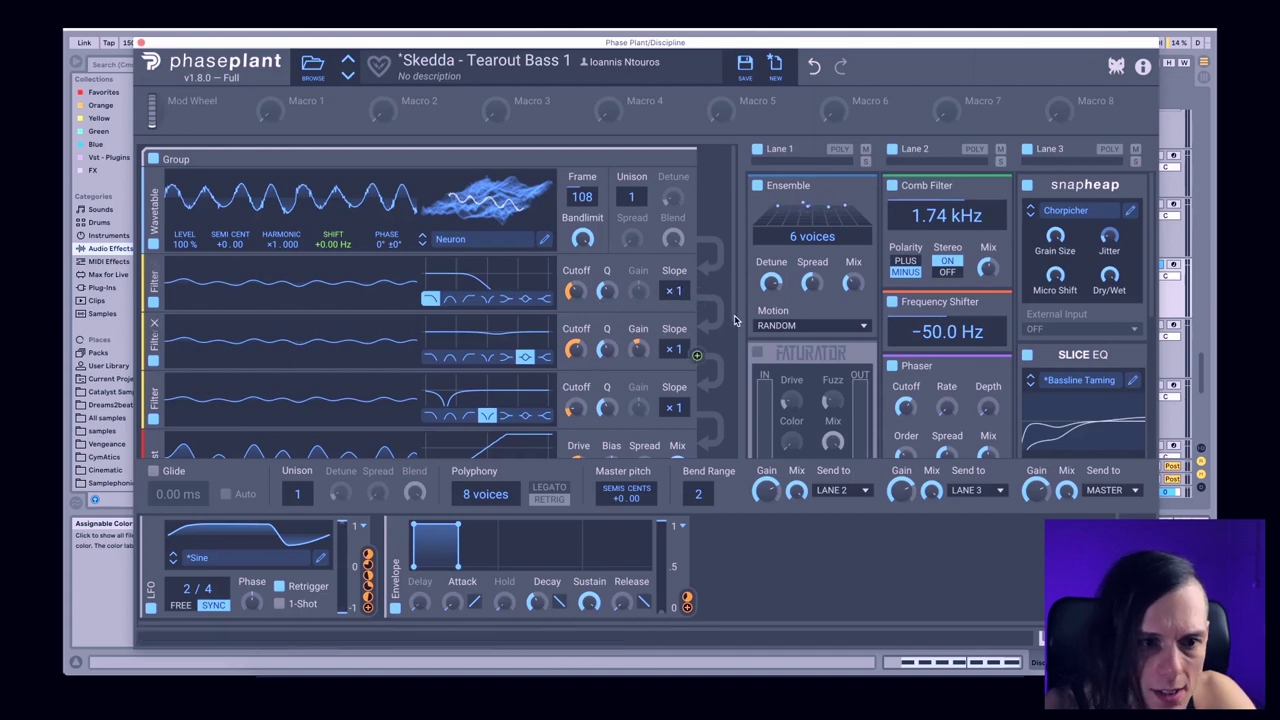
{"action": "scroll", "coordinate": [734, 310], "scroll_direction": "down", "scroll_amount": 2}
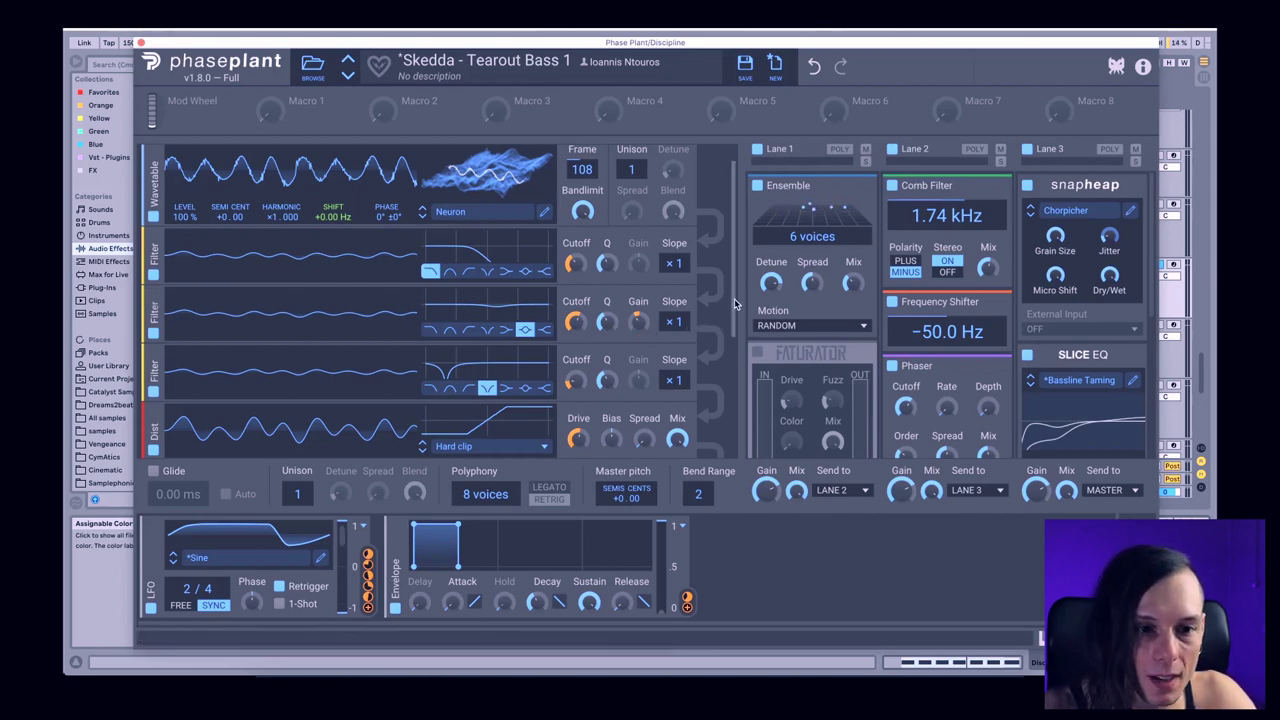
{"action": "scroll", "coordinate": [735, 300], "scroll_direction": "down", "scroll_amount": 3}
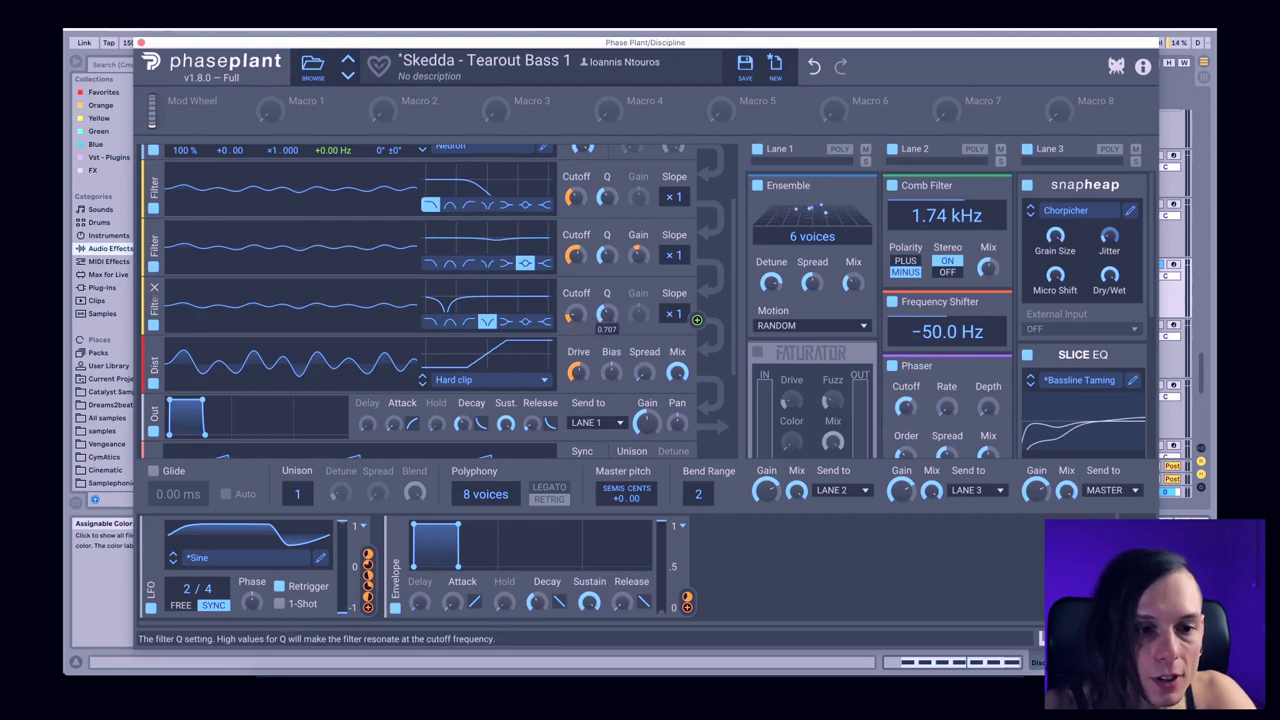
Step: Raise the Dist module's hard-clip Drive knob to about +9.91 dB
{"action": "left_click_drag", "start_coordinate": [734, 293], "coordinate": [733, 342]}
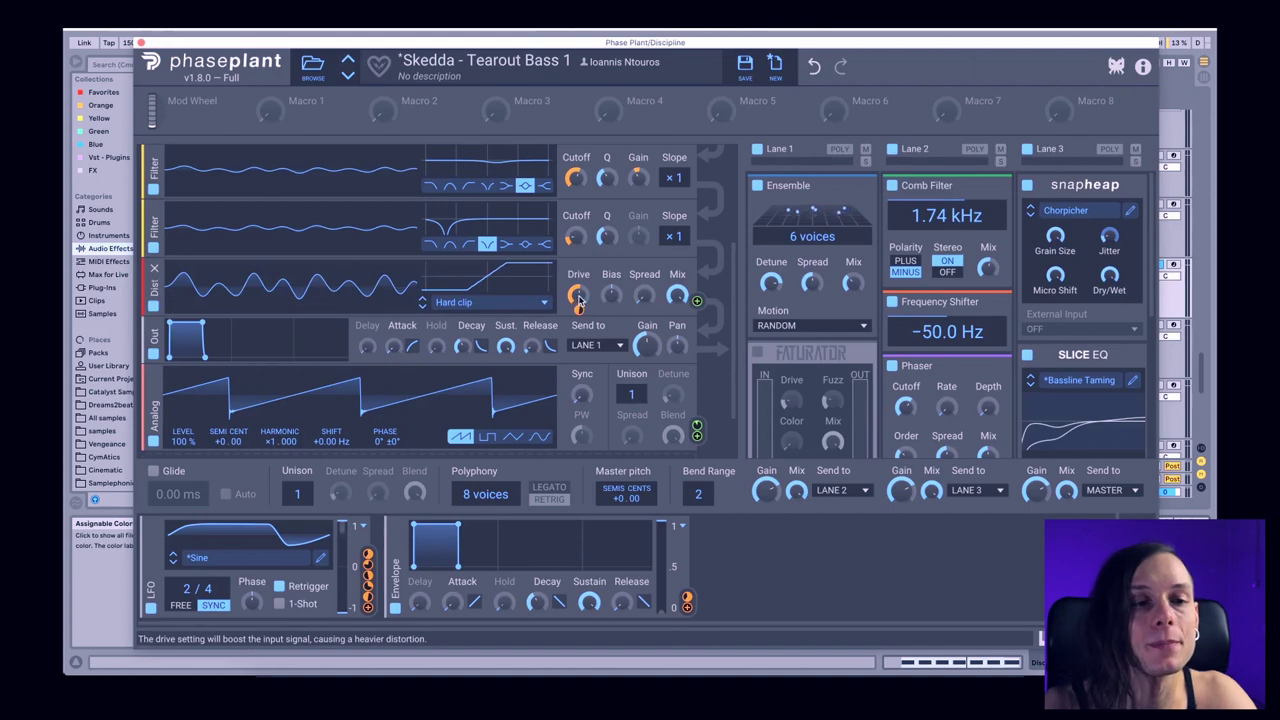
{"action": "left_click_drag", "start_coordinate": [579, 301], "coordinate": [579, 298]}
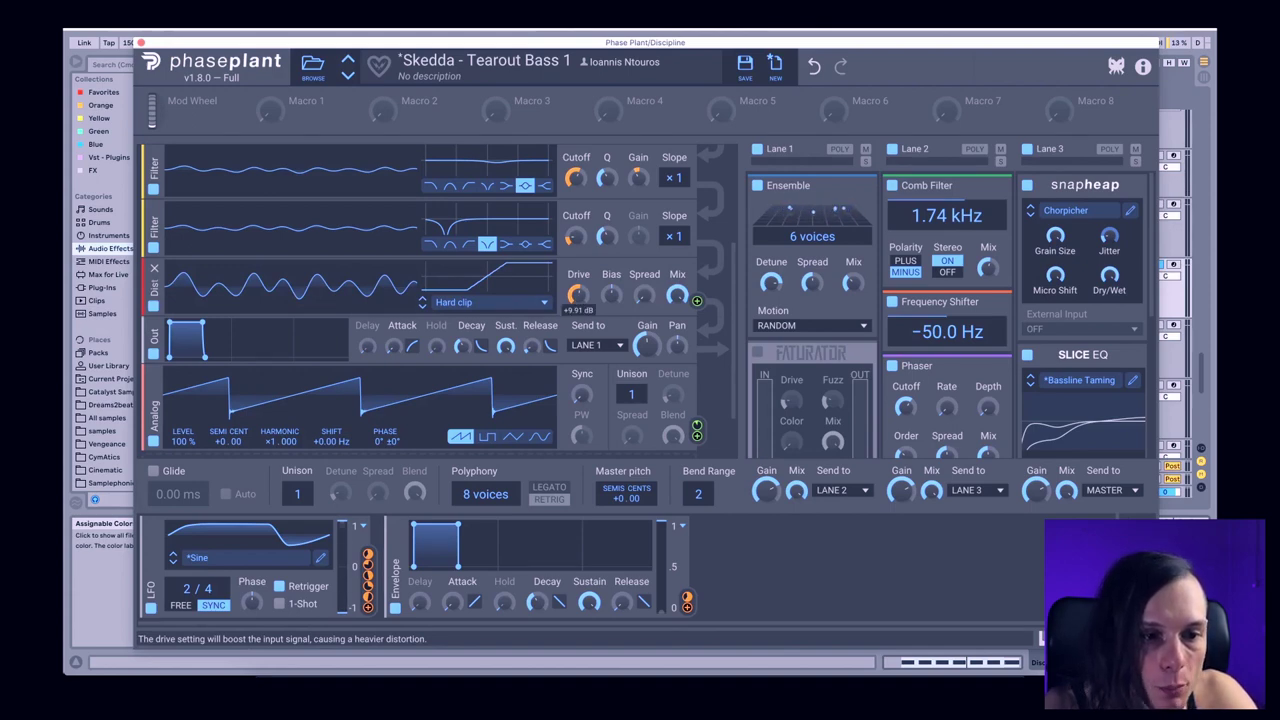
{"action": "left_click_drag", "start_coordinate": [579, 298], "coordinate": [579, 298]}
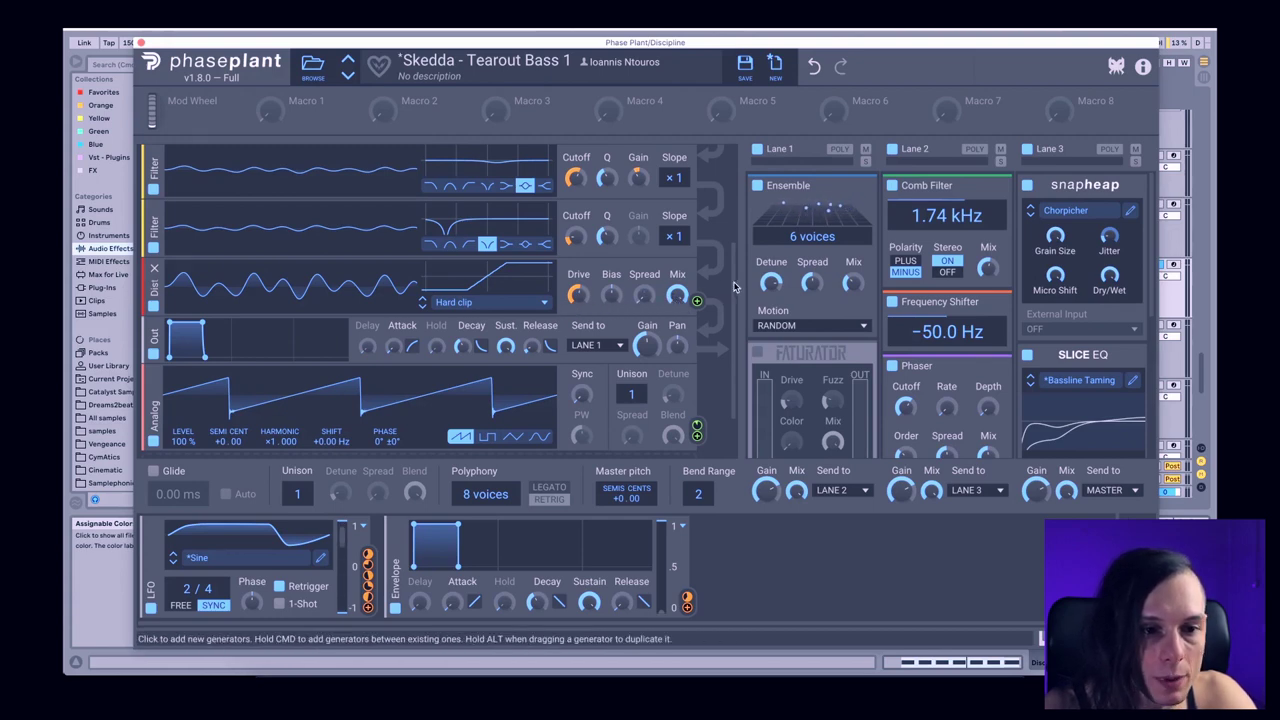
{"action": "left_click_drag", "start_coordinate": [735, 288], "coordinate": [734, 313]}
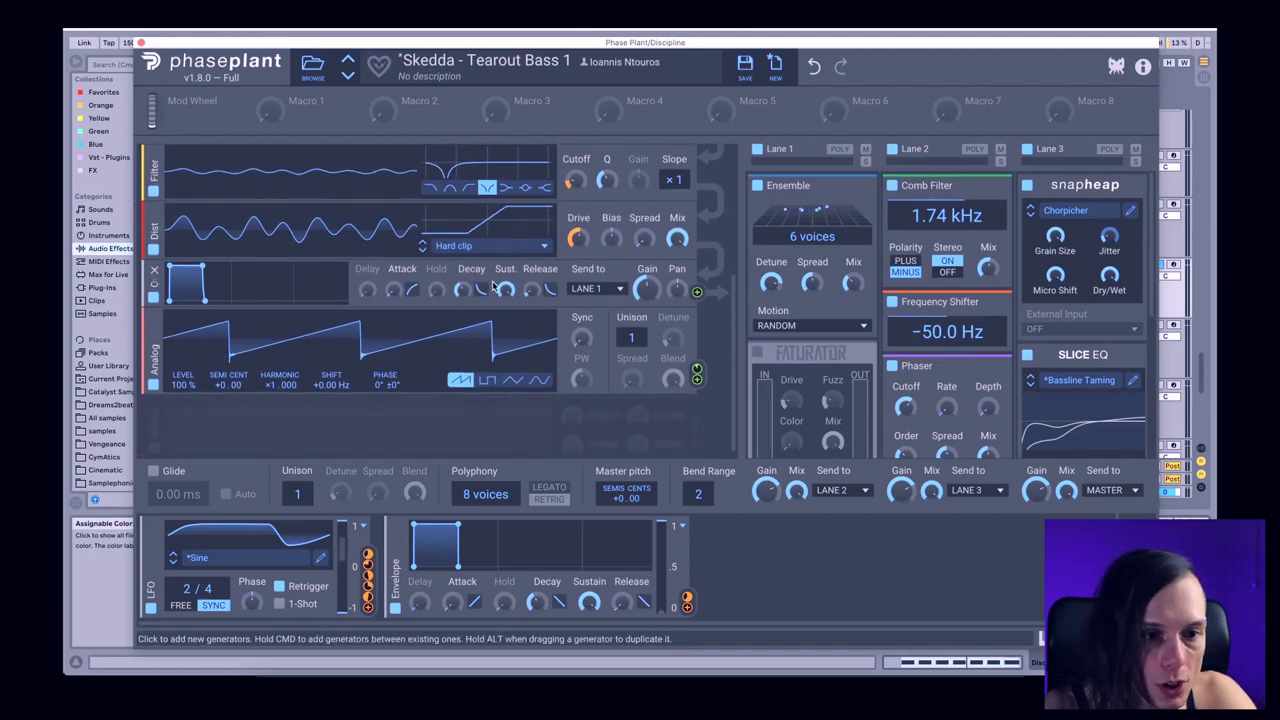
{"action": "mouse_move", "coordinate": [646, 290]}
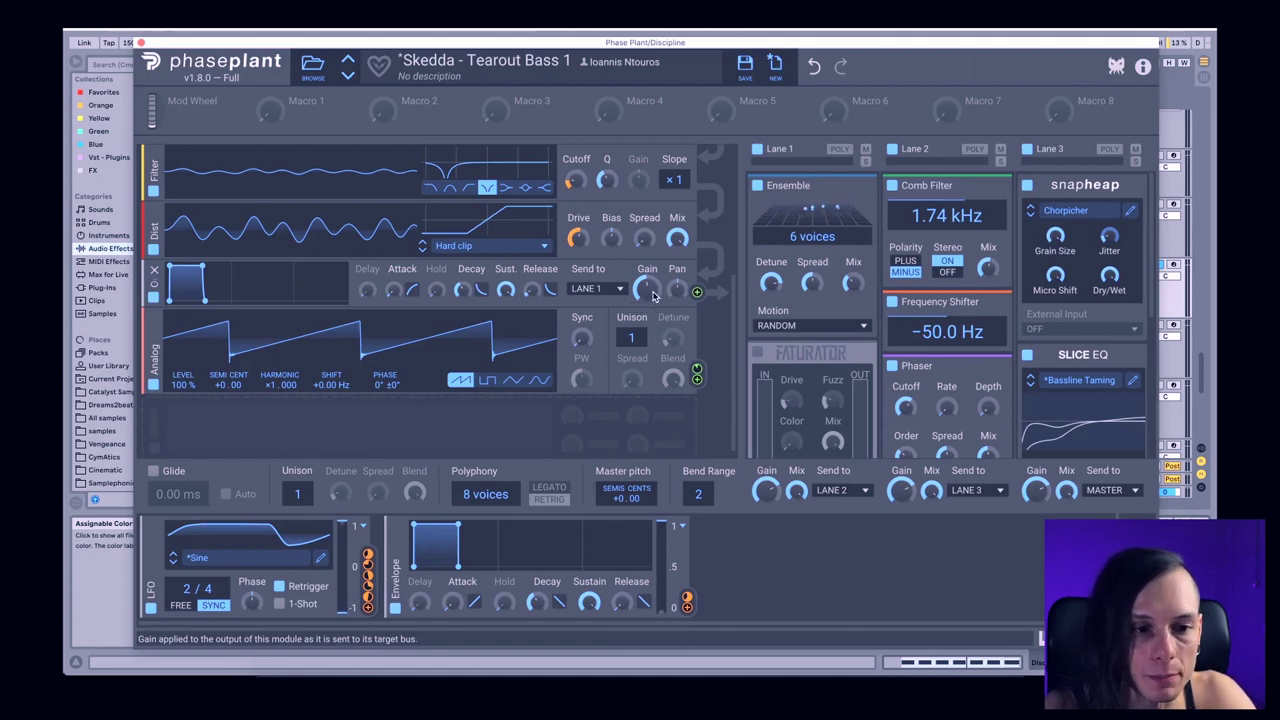
{"action": "scroll", "coordinate": [734, 293], "scroll_direction": "down", "scroll_amount": 1}
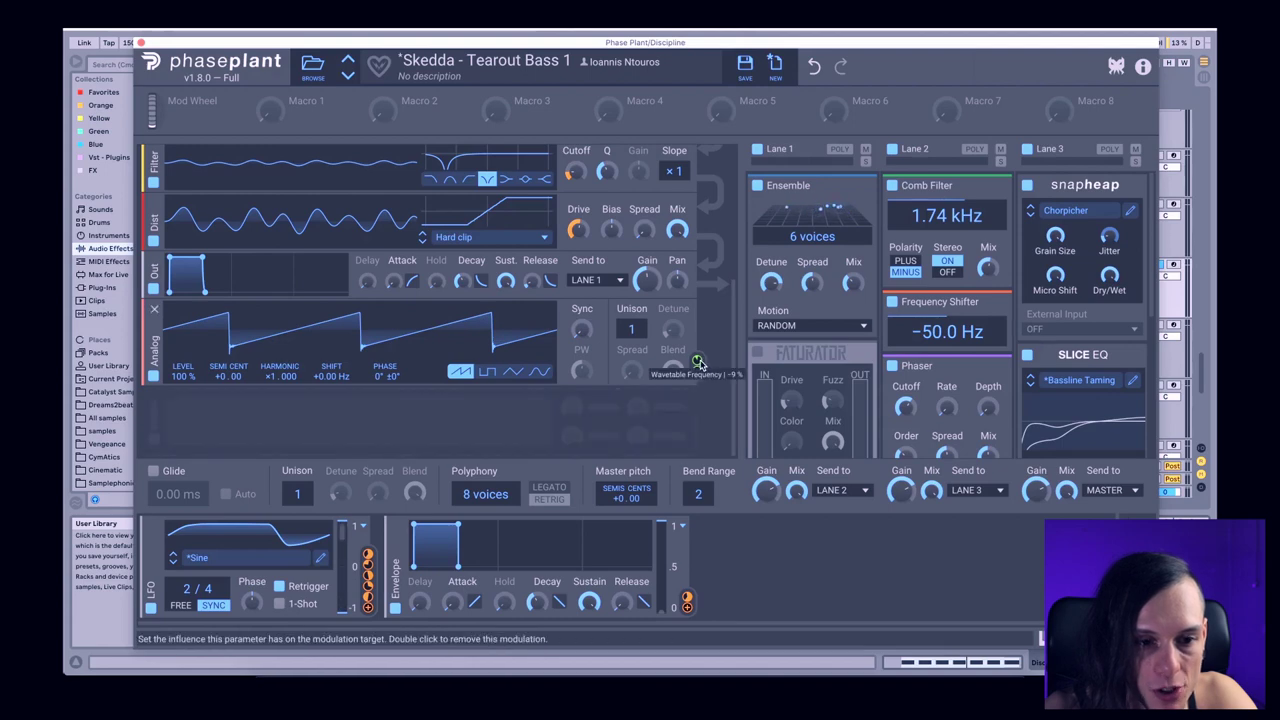
{"action": "left_click_drag", "start_coordinate": [734, 365], "coordinate": [730, 158]}
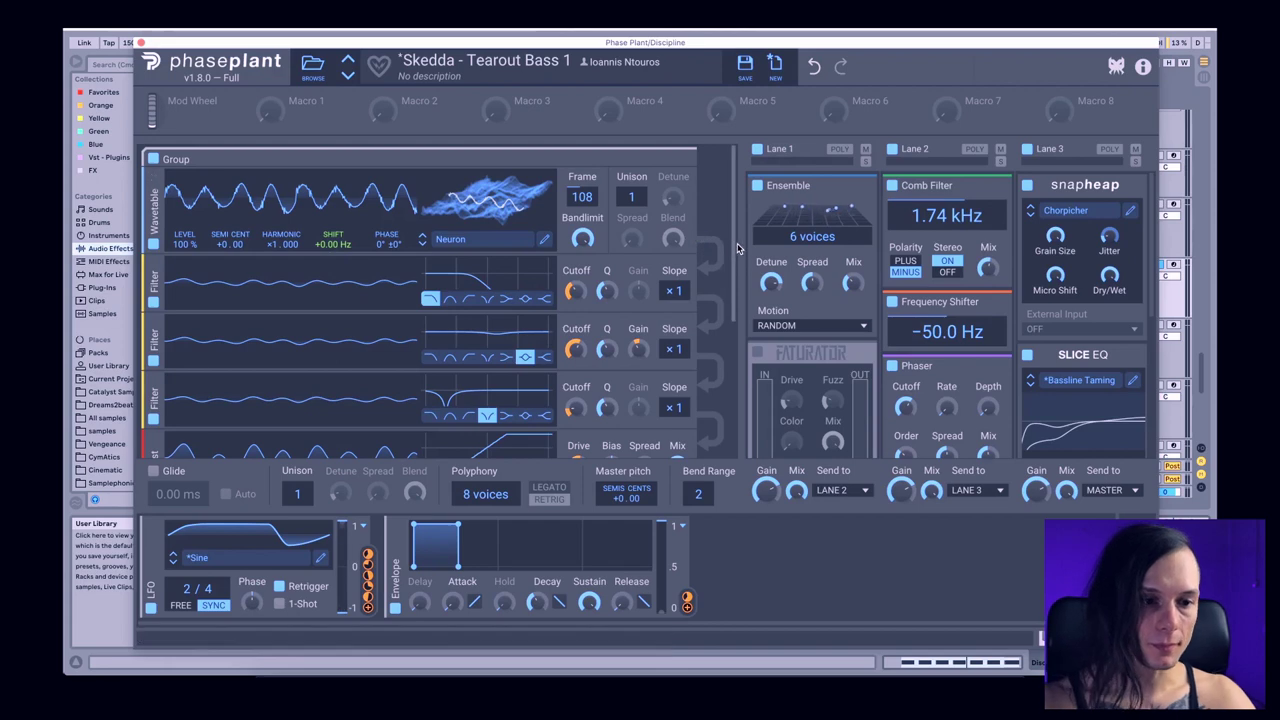
{"action": "scroll", "coordinate": [719, 389], "scroll_direction": "down", "scroll_amount": 5}
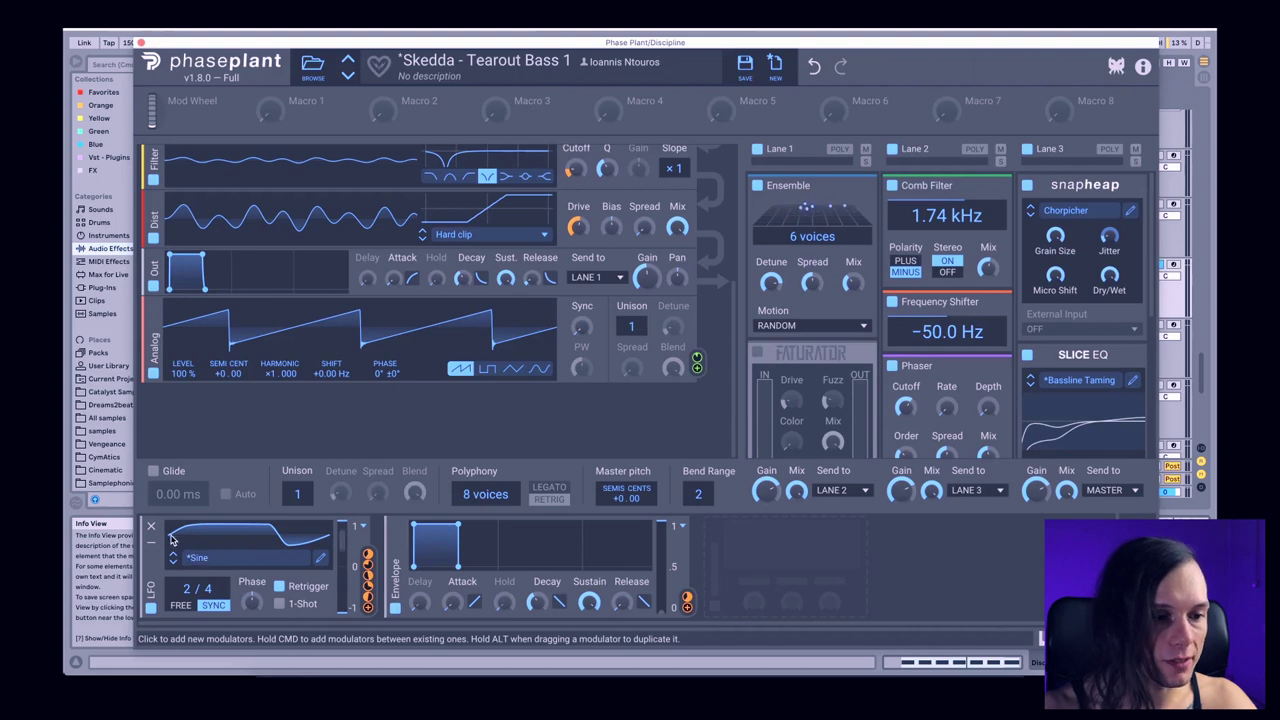
{"action": "left_click", "coordinate": [320, 557]}
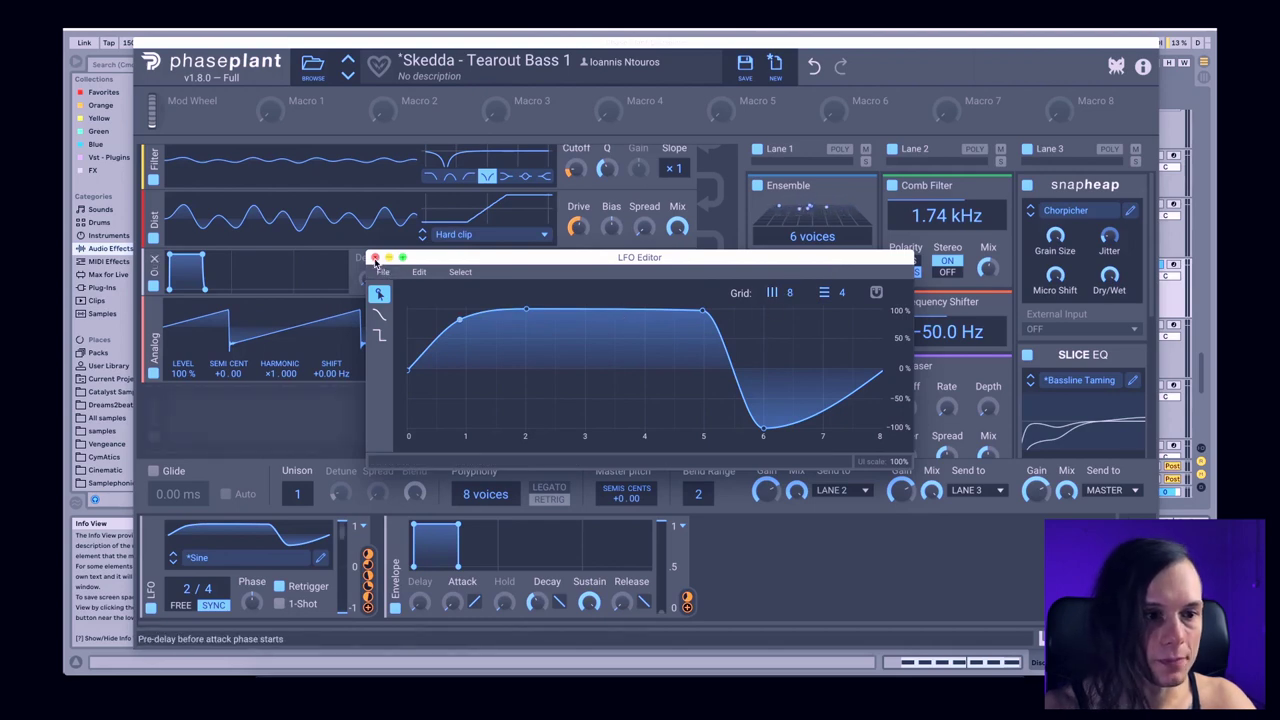
{"action": "left_click", "coordinate": [375, 257]}
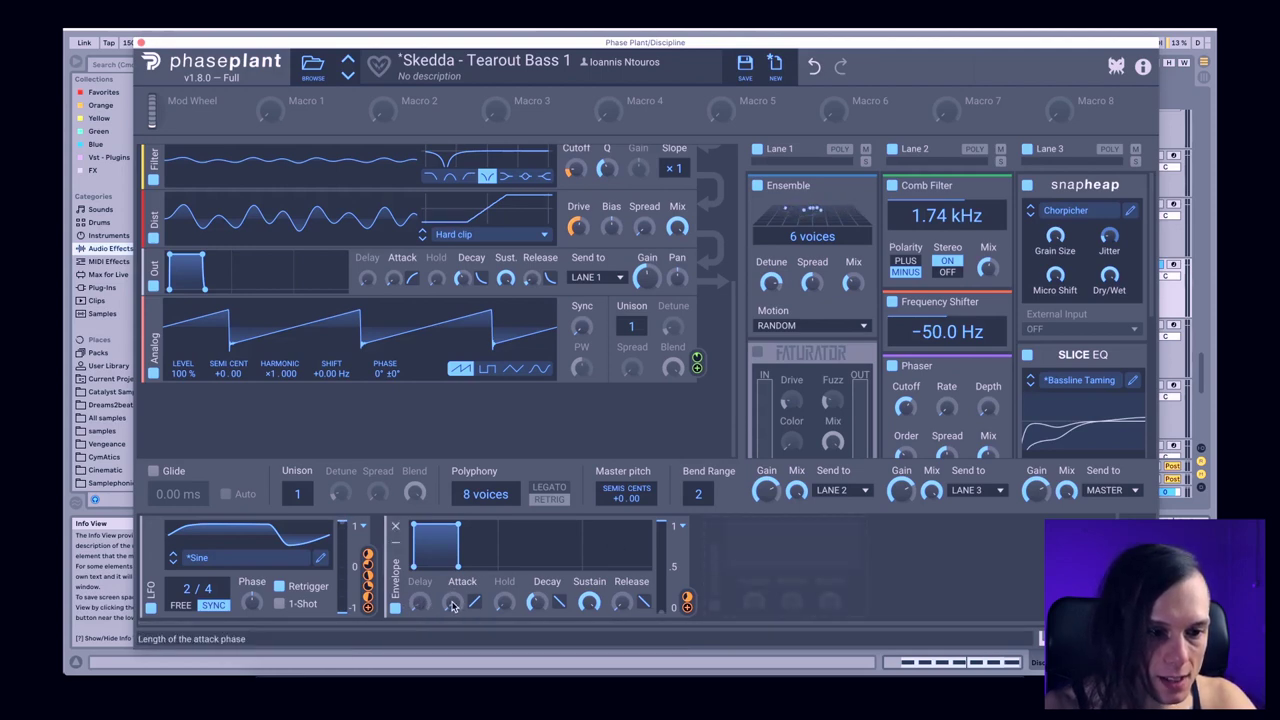
{"action": "mouse_move", "coordinate": [537, 601]}
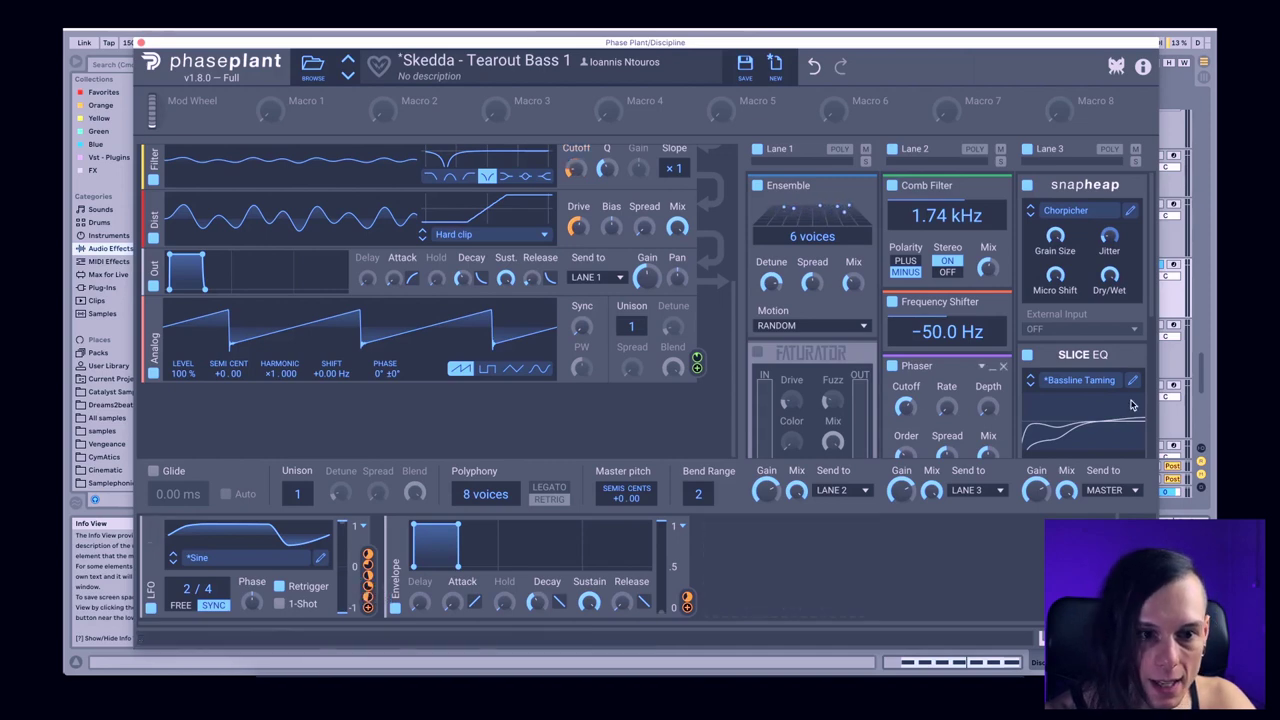
Step: Raise the sine LFO's Cutoff modulation amount up from -22%
{"action": "scroll", "coordinate": [735, 288], "scroll_direction": "up", "scroll_amount": 3}
{"action": "scroll", "coordinate": [737, 270], "scroll_direction": "up", "scroll_amount": 5}
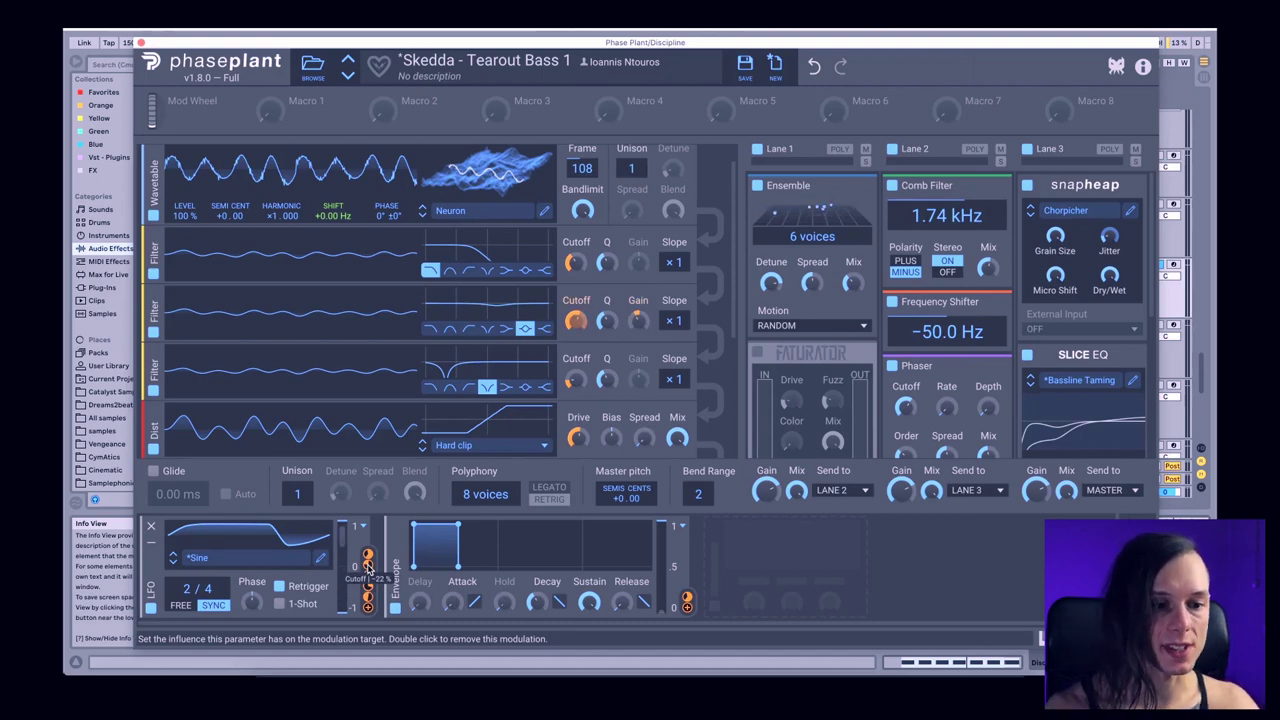
{"action": "left_click_drag", "start_coordinate": [368, 566], "coordinate": [368, 556]}
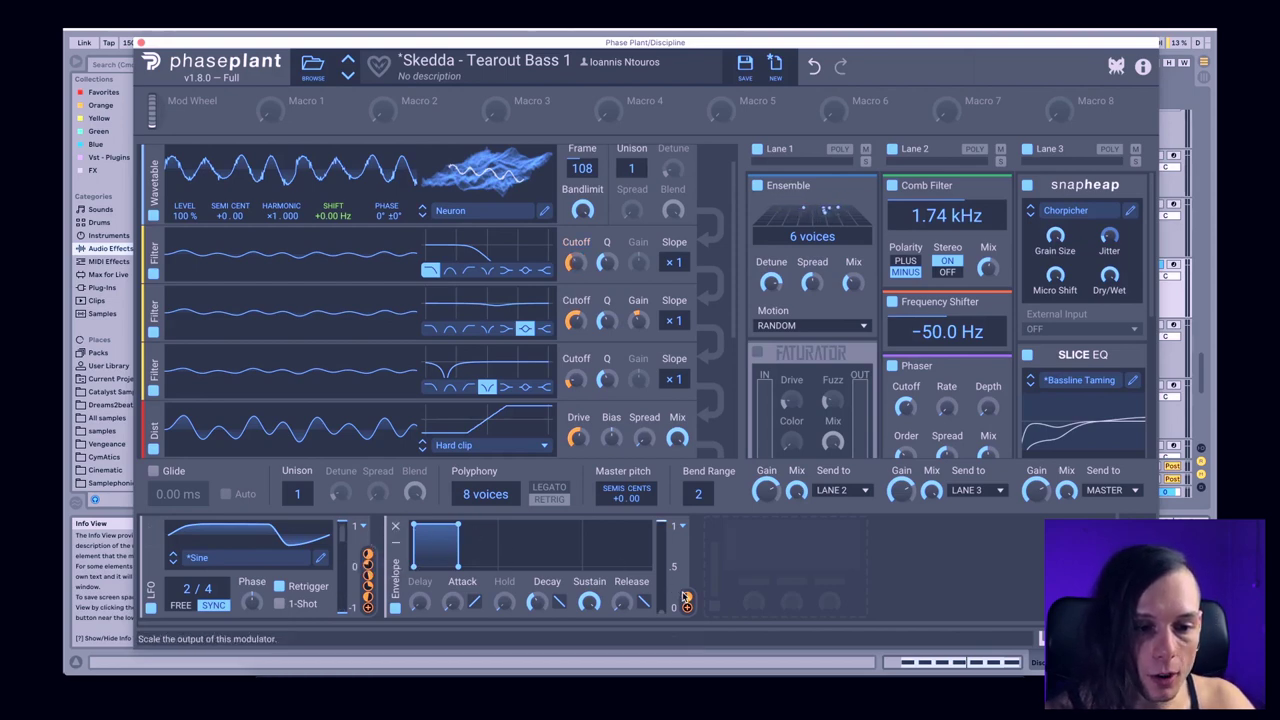
{"action": "mouse_move", "coordinate": [688, 598]}
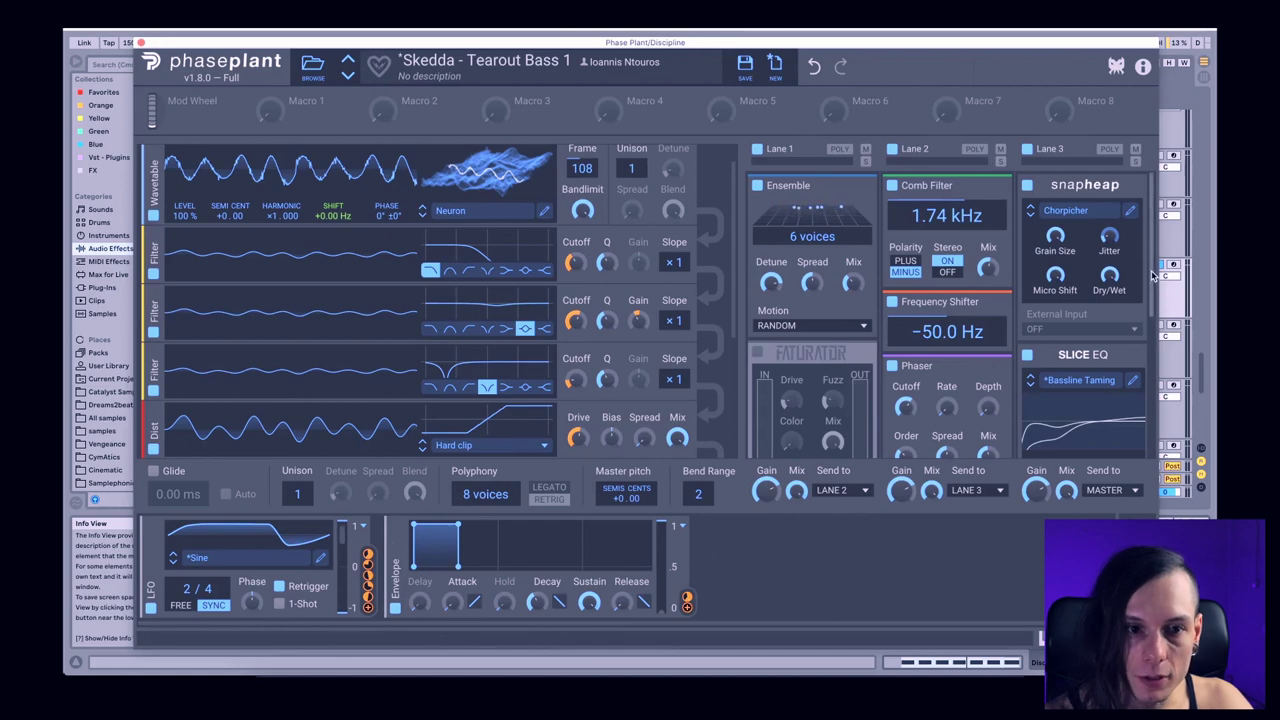
{"action": "scroll", "coordinate": [1150, 302], "scroll_direction": "down", "scroll_amount": 5}
{"action": "scroll", "coordinate": [1146, 310], "scroll_direction": "up", "scroll_amount": 5}
{"action": "scroll", "coordinate": [1145, 313], "scroll_direction": "down", "scroll_amount": 5}
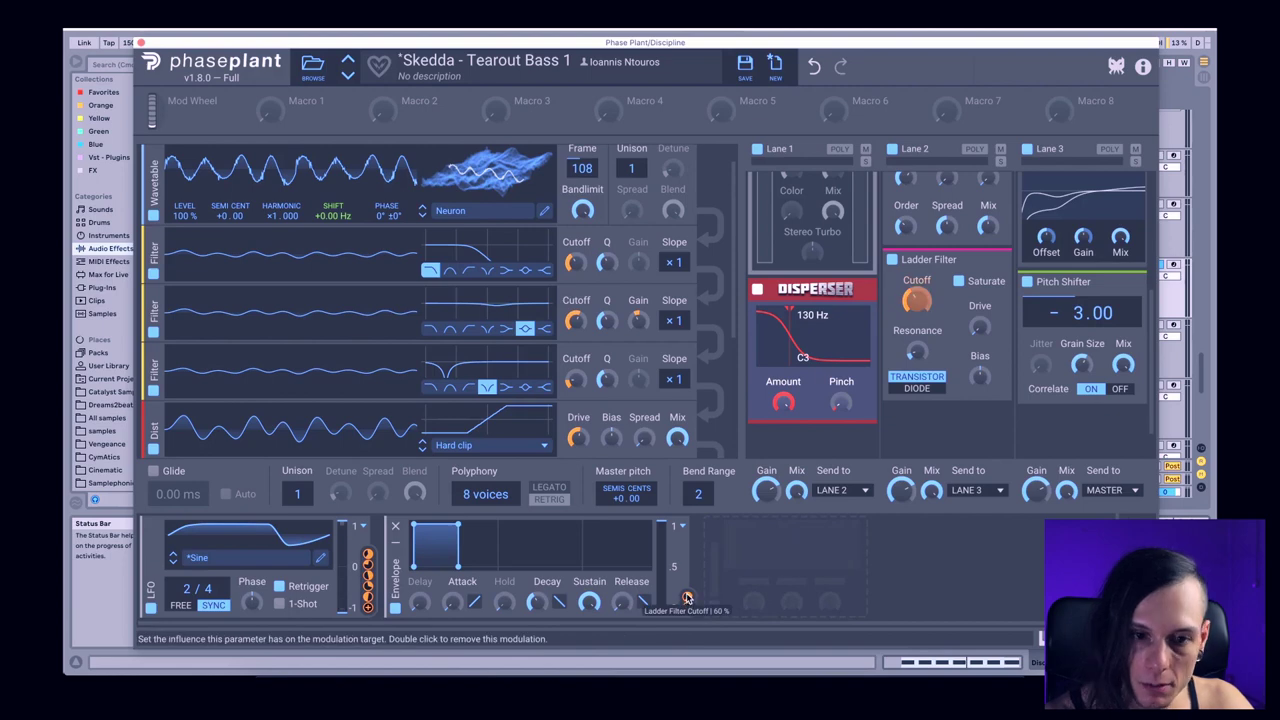
{"action": "scroll", "coordinate": [1153, 368], "scroll_direction": "down", "scroll_amount": 1}
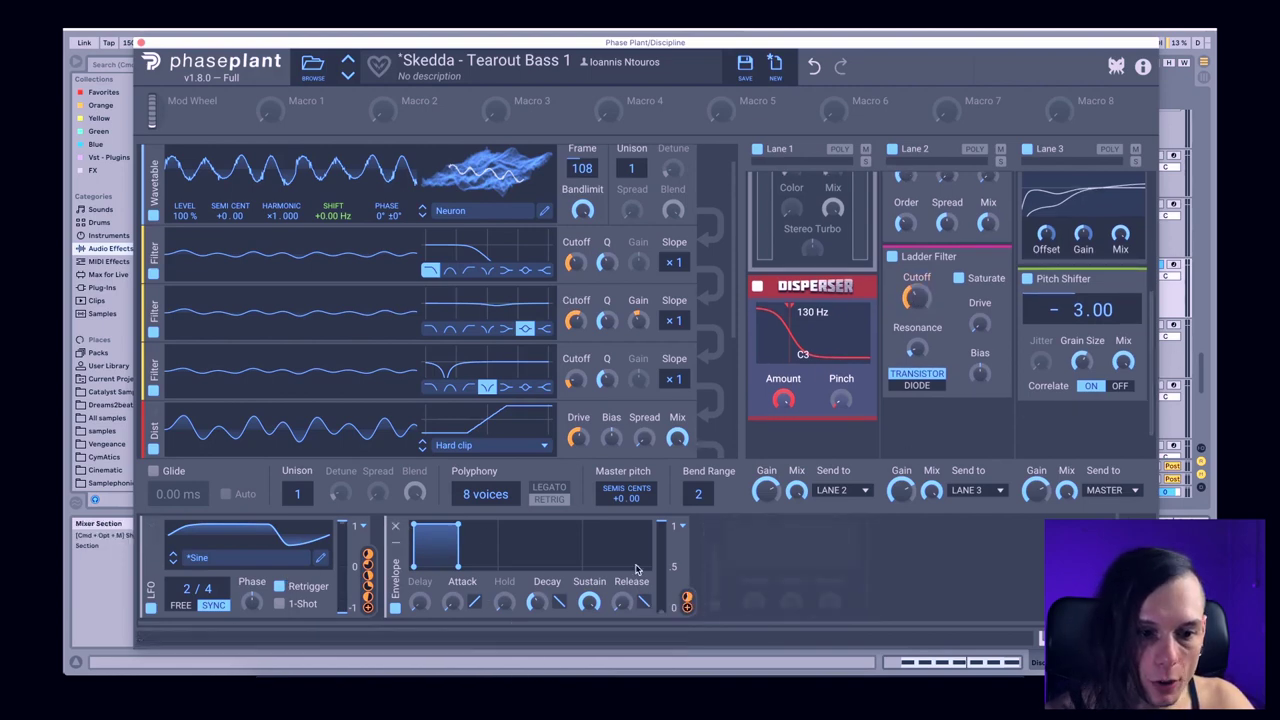
{"action": "scroll", "coordinate": [1155, 372], "scroll_direction": "up", "scroll_amount": 1}
{"action": "left_click_drag", "start_coordinate": [1155, 372], "coordinate": [1153, 273]}
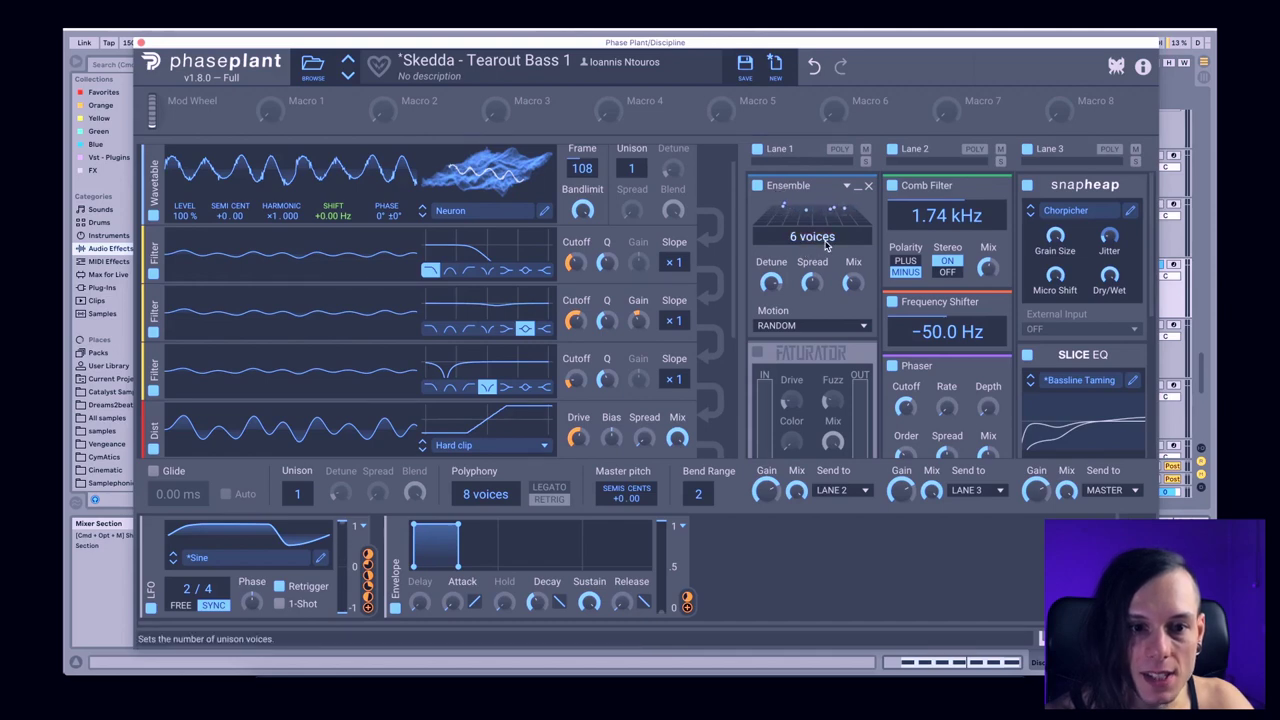
{"action": "mouse_move", "coordinate": [770, 282]}
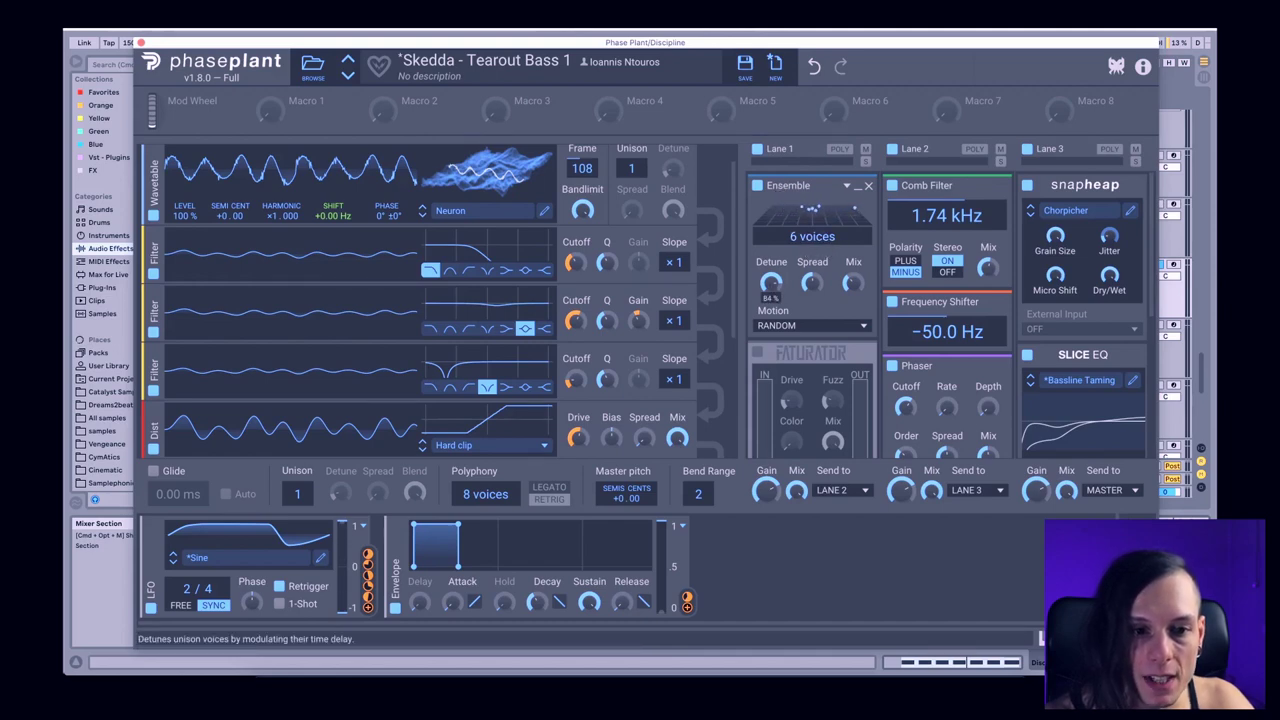
{"action": "left_click", "coordinate": [797, 322]}
{"action": "left_click", "coordinate": [797, 322]}
{"action": "left_click", "coordinate": [800, 322]}
{"action": "left_click", "coordinate": [801, 307]}
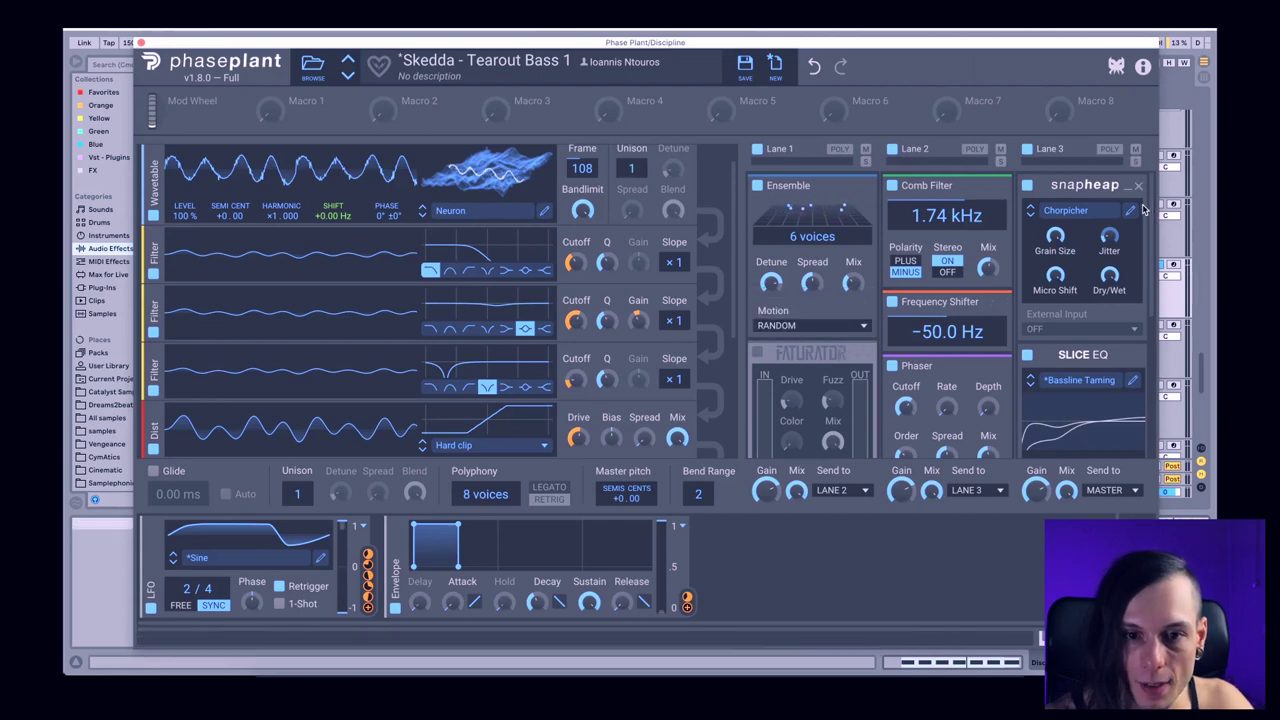
{"action": "left_click_drag", "start_coordinate": [1153, 209], "coordinate": [1155, 263]}
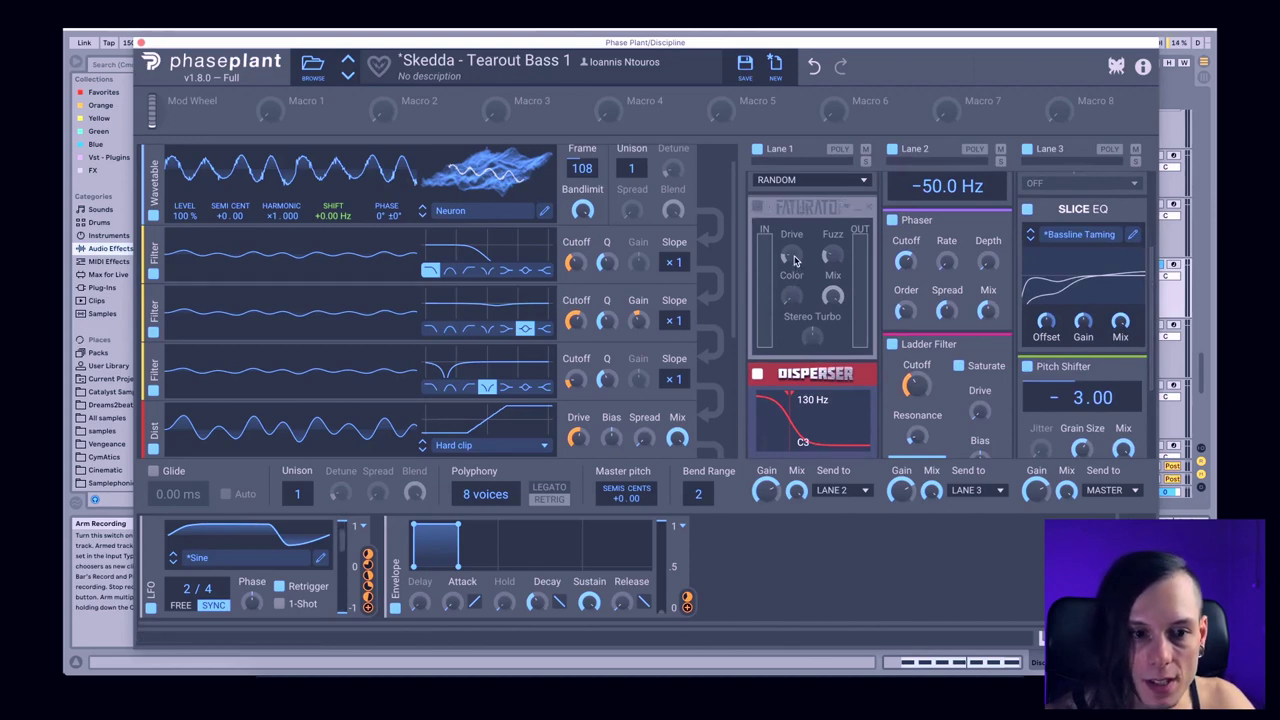
{"action": "mouse_move", "coordinate": [832, 262]}
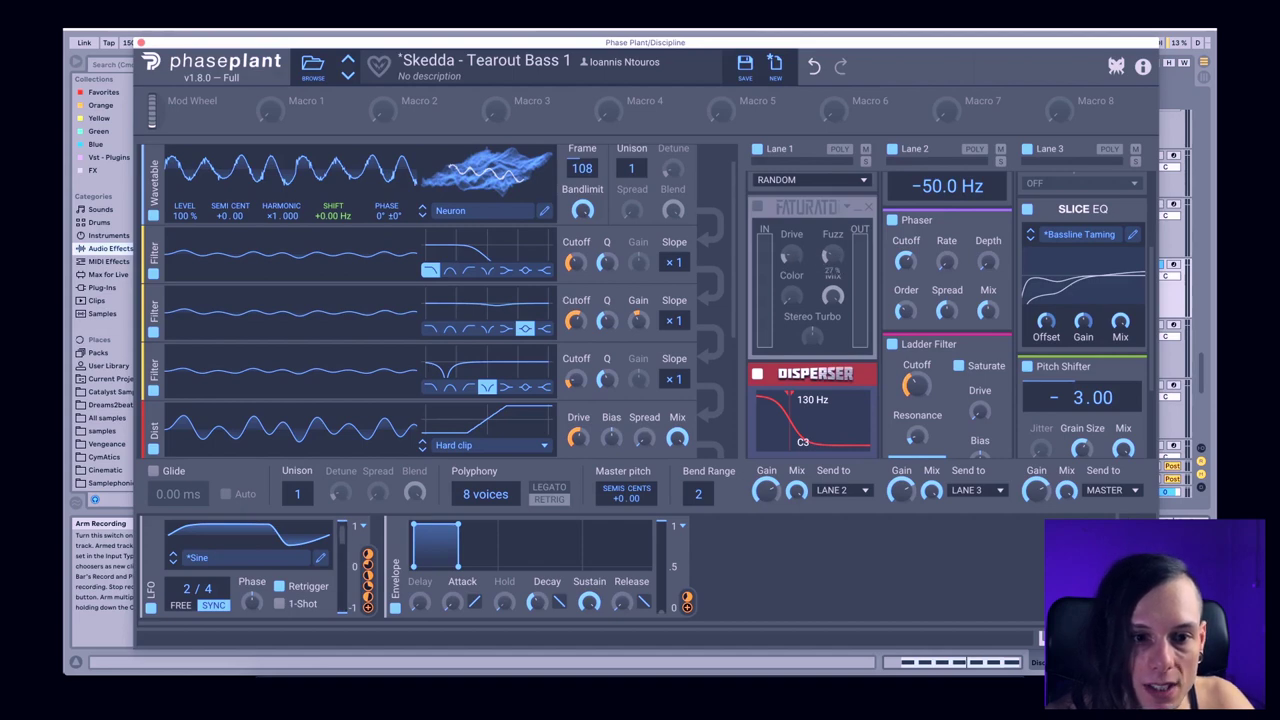
{"action": "mouse_move", "coordinate": [797, 295]}
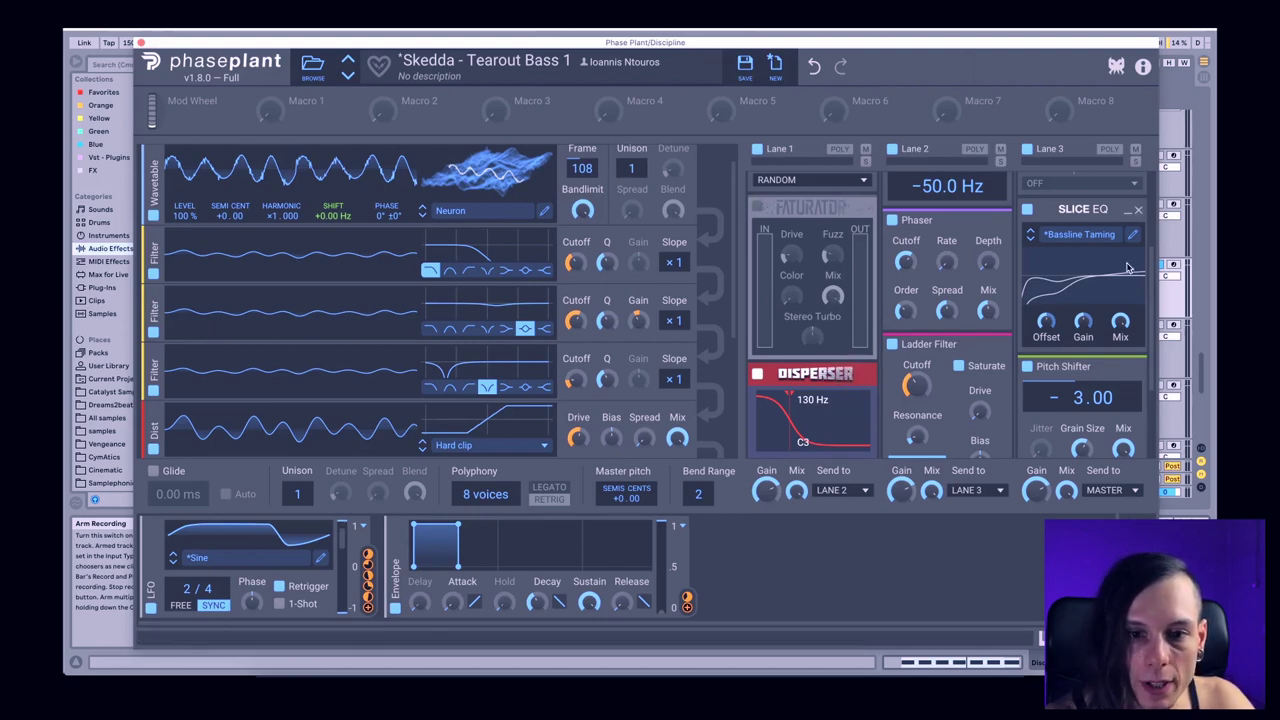
{"action": "scroll", "coordinate": [1150, 270], "scroll_direction": "down", "scroll_amount": 3}
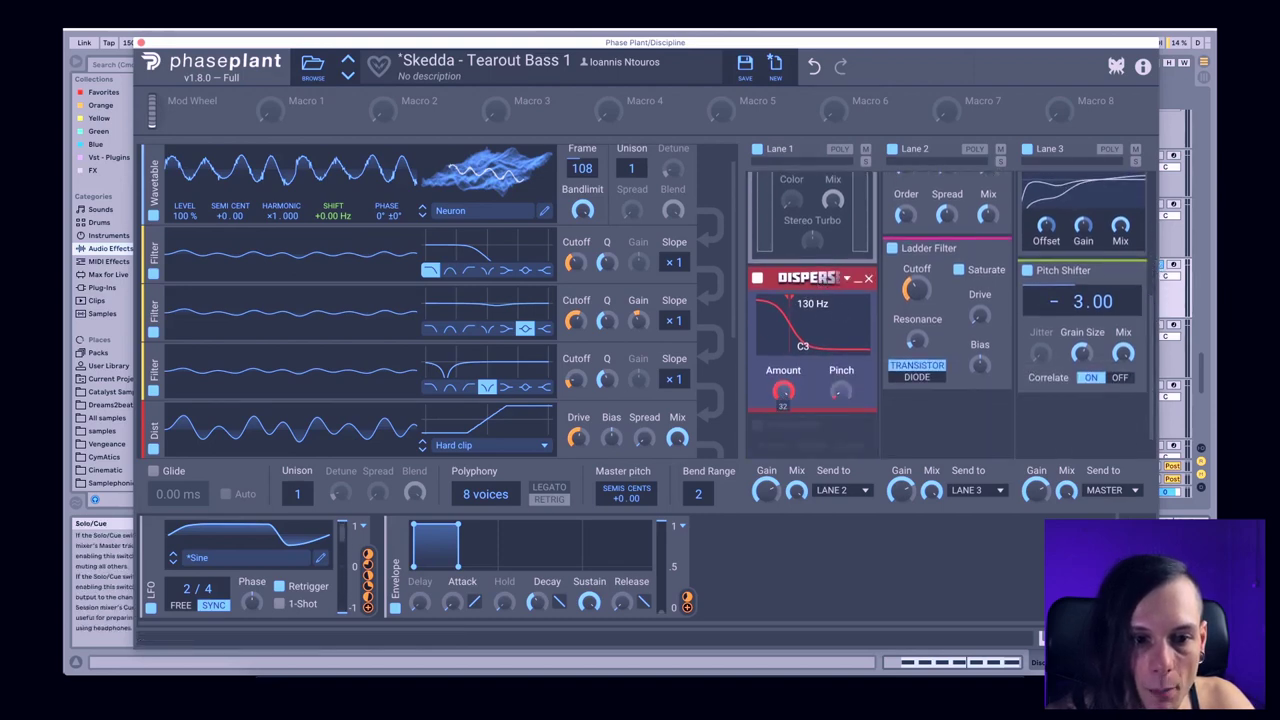
{"action": "mouse_move", "coordinate": [840, 392]}
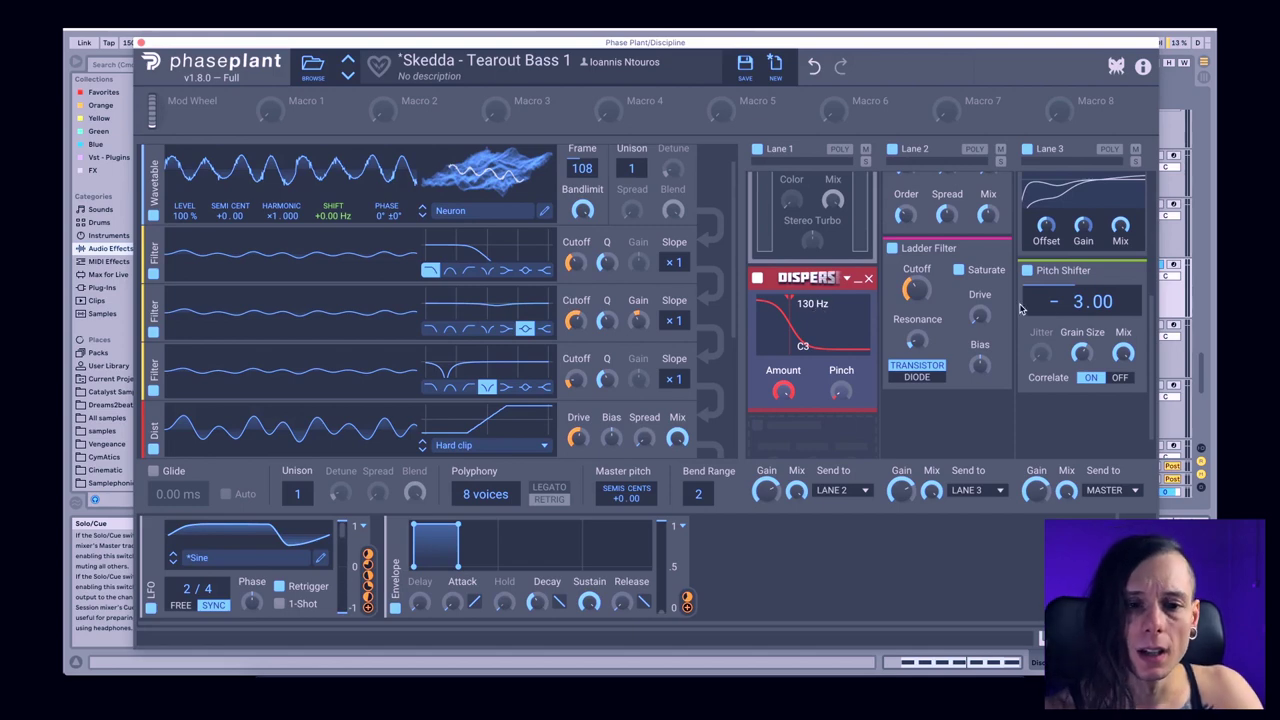
{"action": "scroll", "coordinate": [1100, 330], "scroll_direction": "up", "scroll_amount": 10}
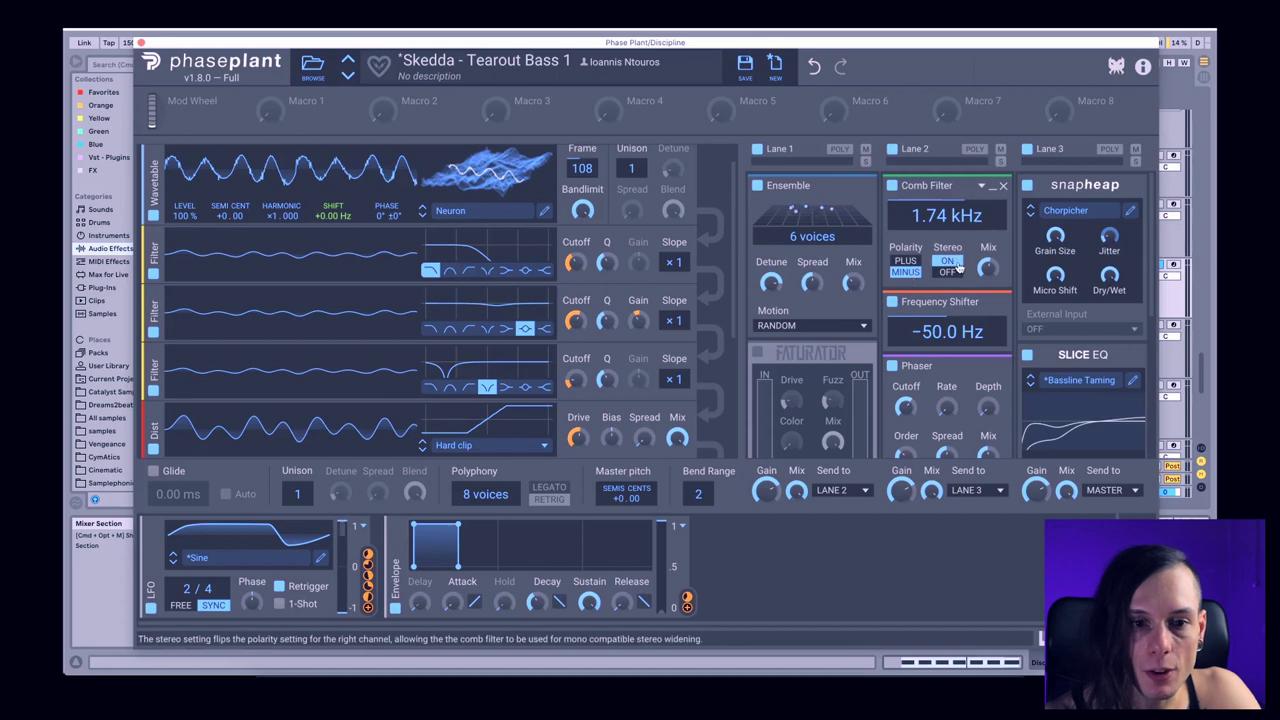
{"action": "left_click", "coordinate": [988, 266]}
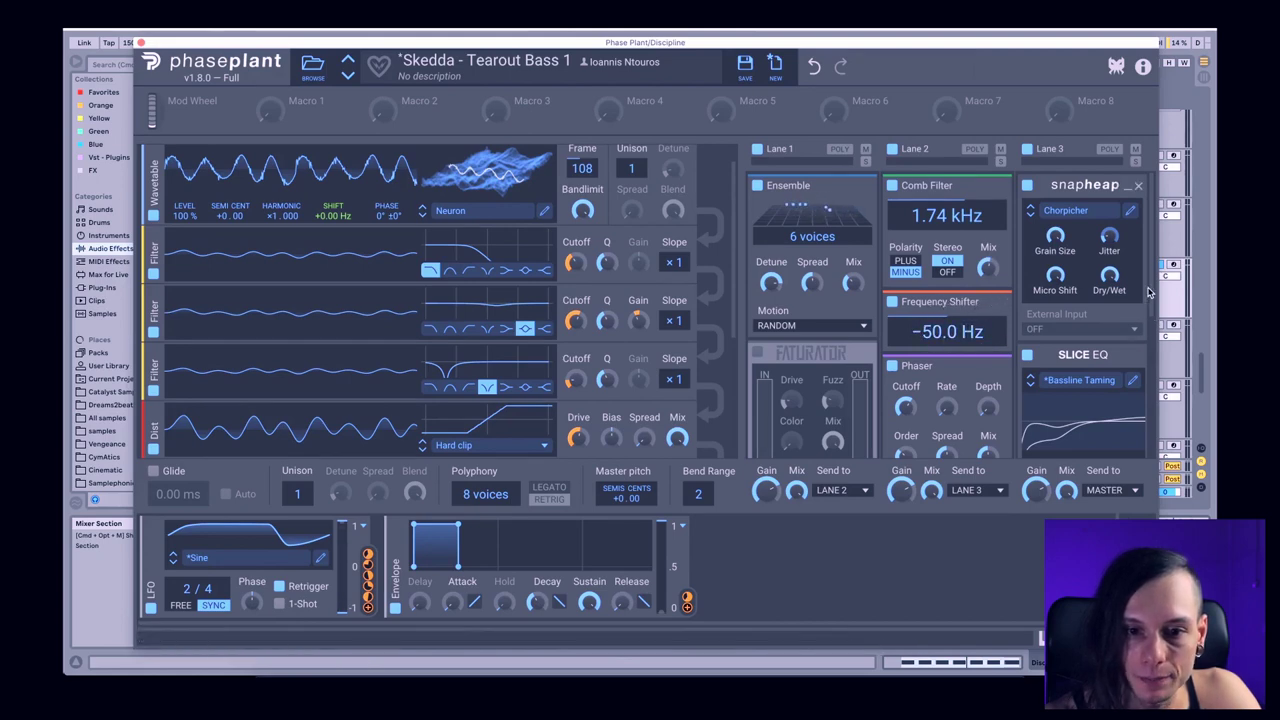
{"action": "left_click_drag", "start_coordinate": [1154, 286], "coordinate": [1155, 370]}
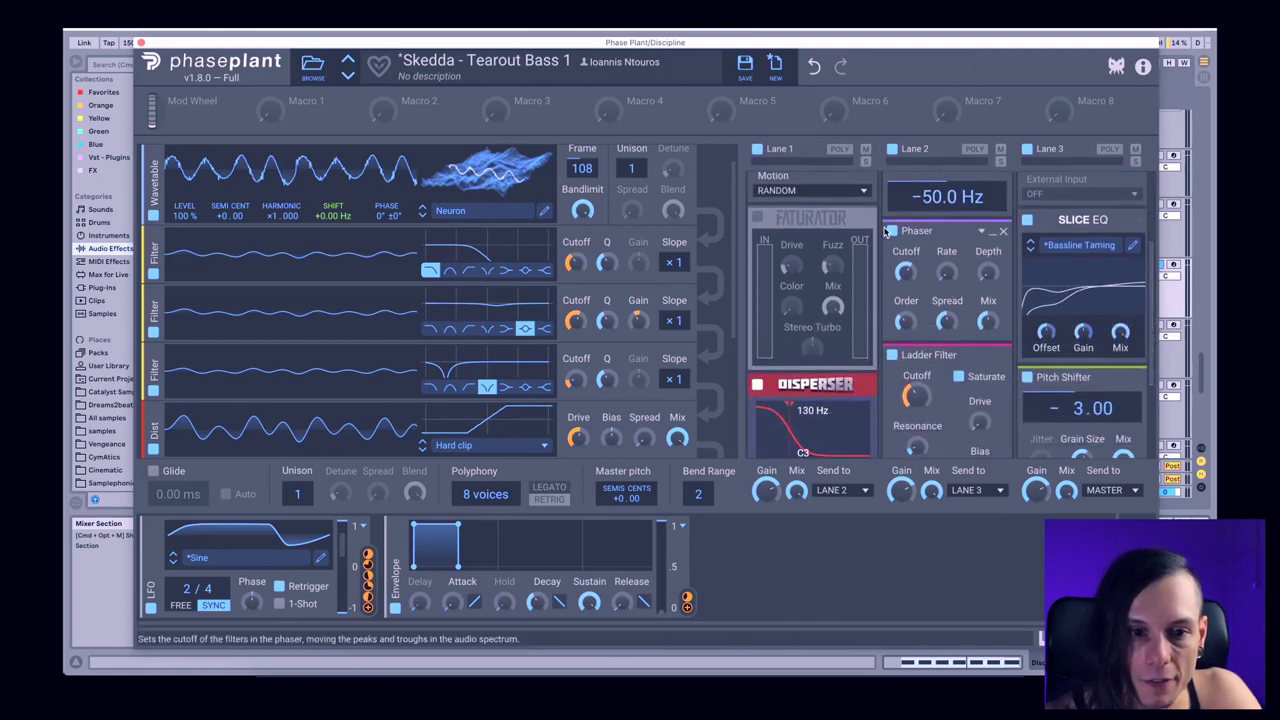
{"action": "mouse_move", "coordinate": [903, 286]}
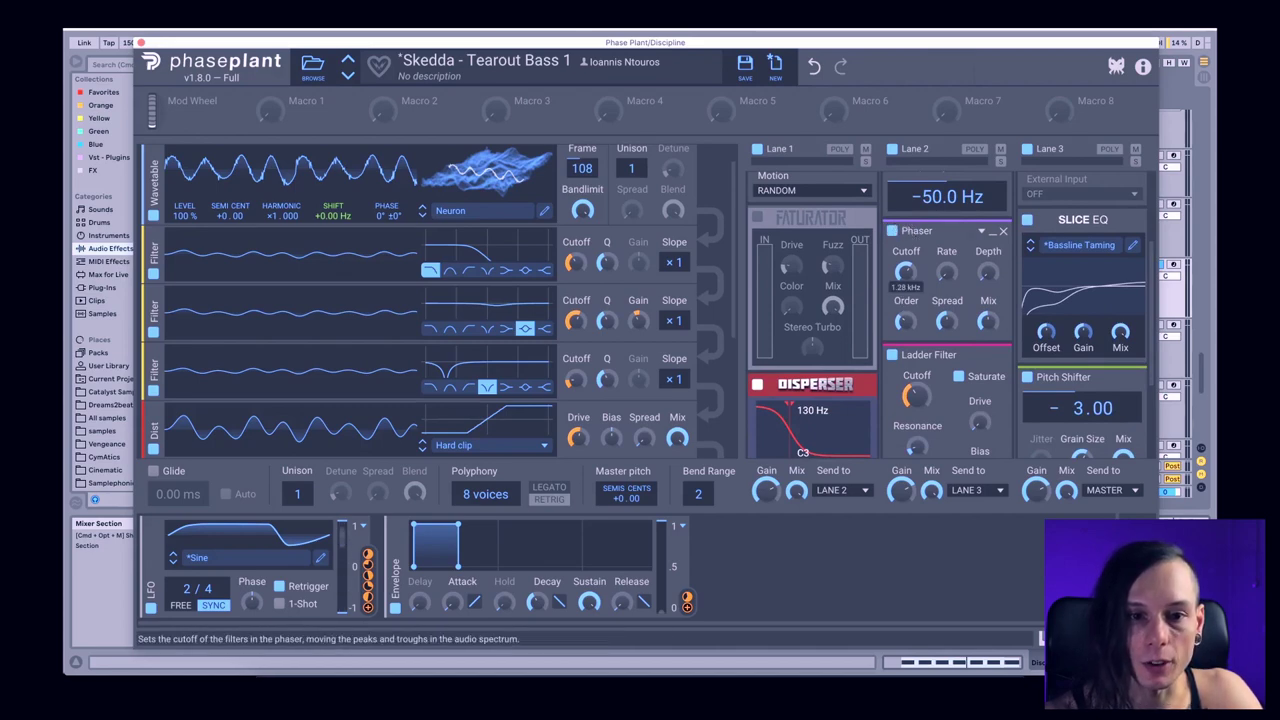
{"action": "mouse_move", "coordinate": [948, 276]}
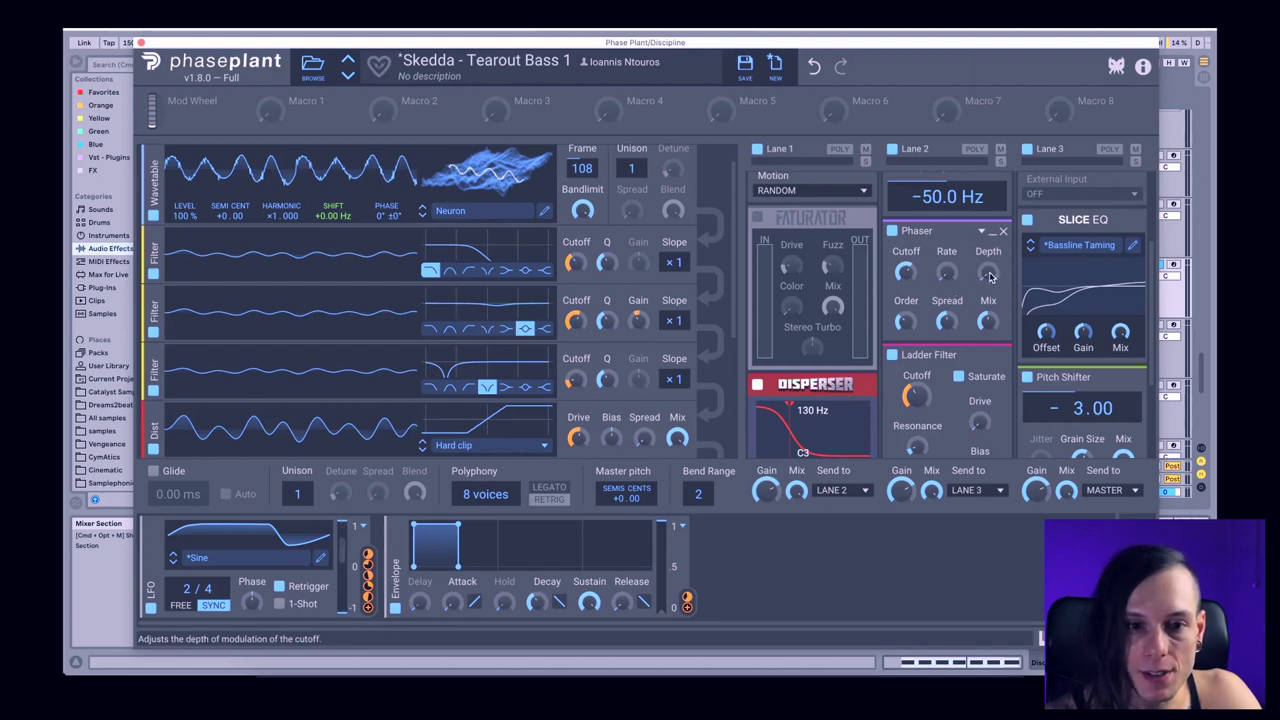
{"action": "mouse_move", "coordinate": [988, 275]}
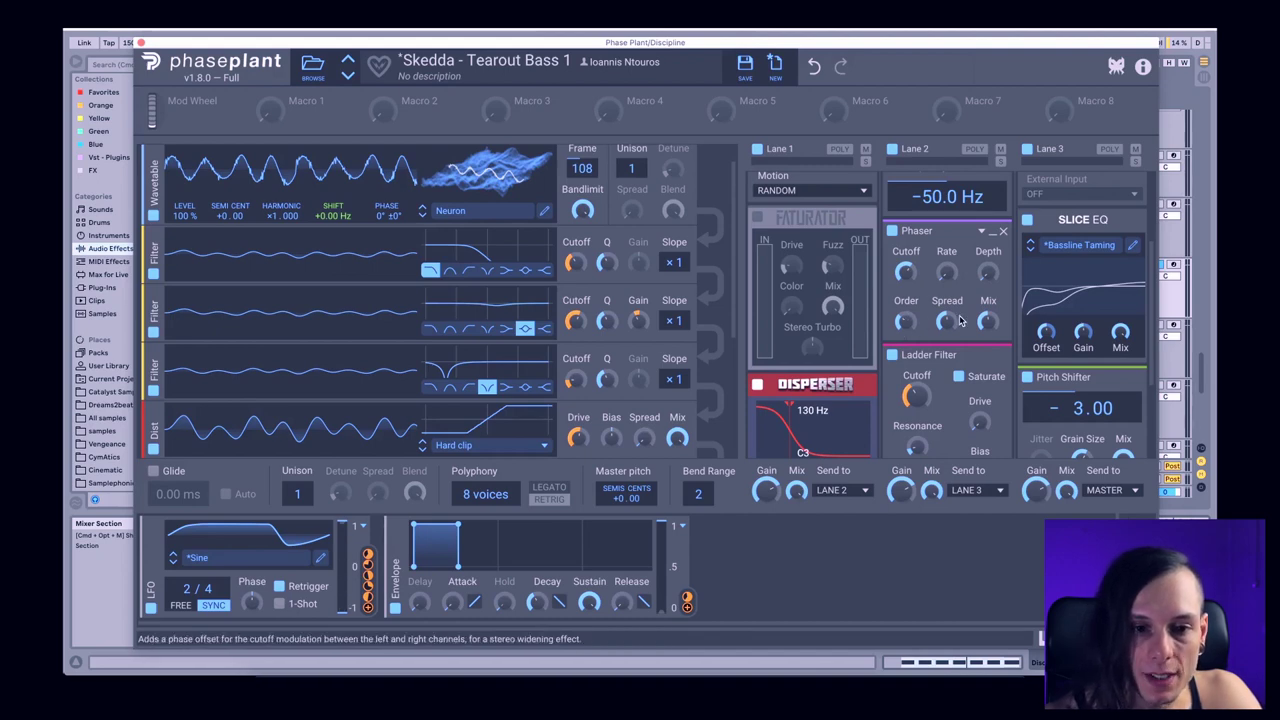
{"action": "mouse_move", "coordinate": [946, 320]}
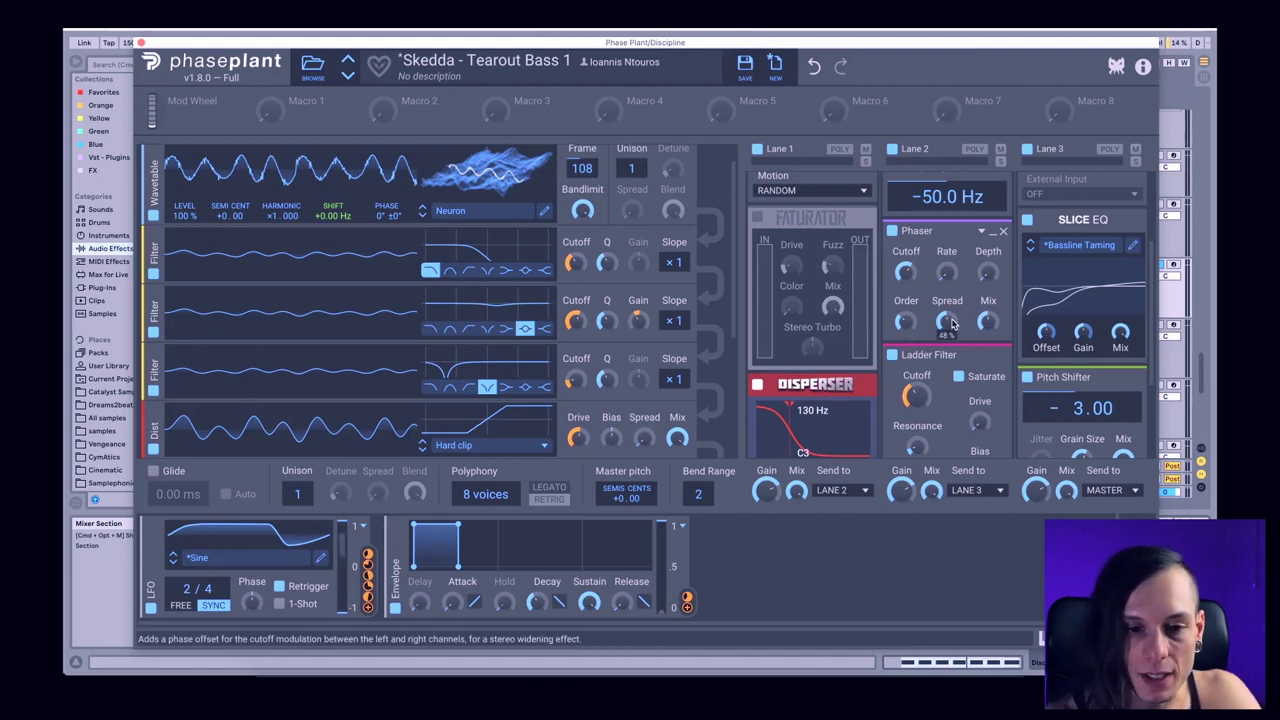
{"action": "mouse_move", "coordinate": [988, 320]}
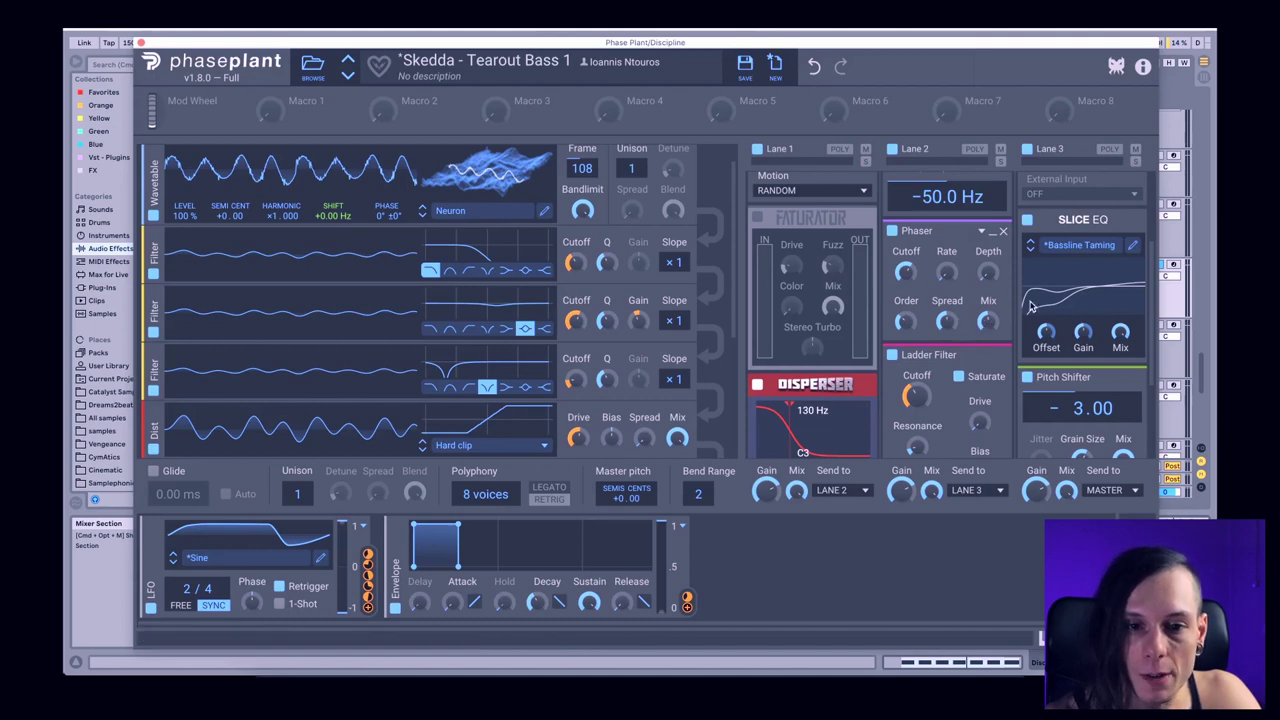
{"action": "left_click_drag", "start_coordinate": [1152, 270], "coordinate": [1150, 343]}
{"action": "mouse_move", "coordinate": [913, 264]}
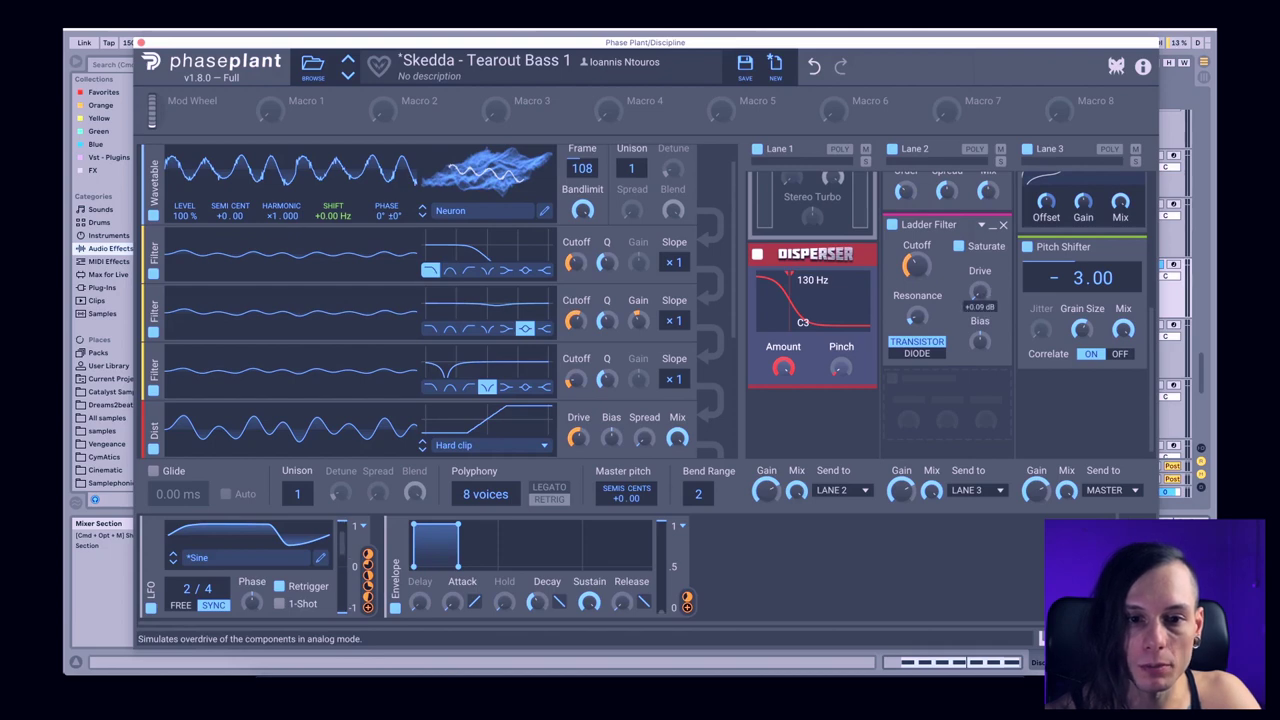
{"action": "mouse_move", "coordinate": [980, 341]}
{"action": "mouse_move", "coordinate": [916, 316]}
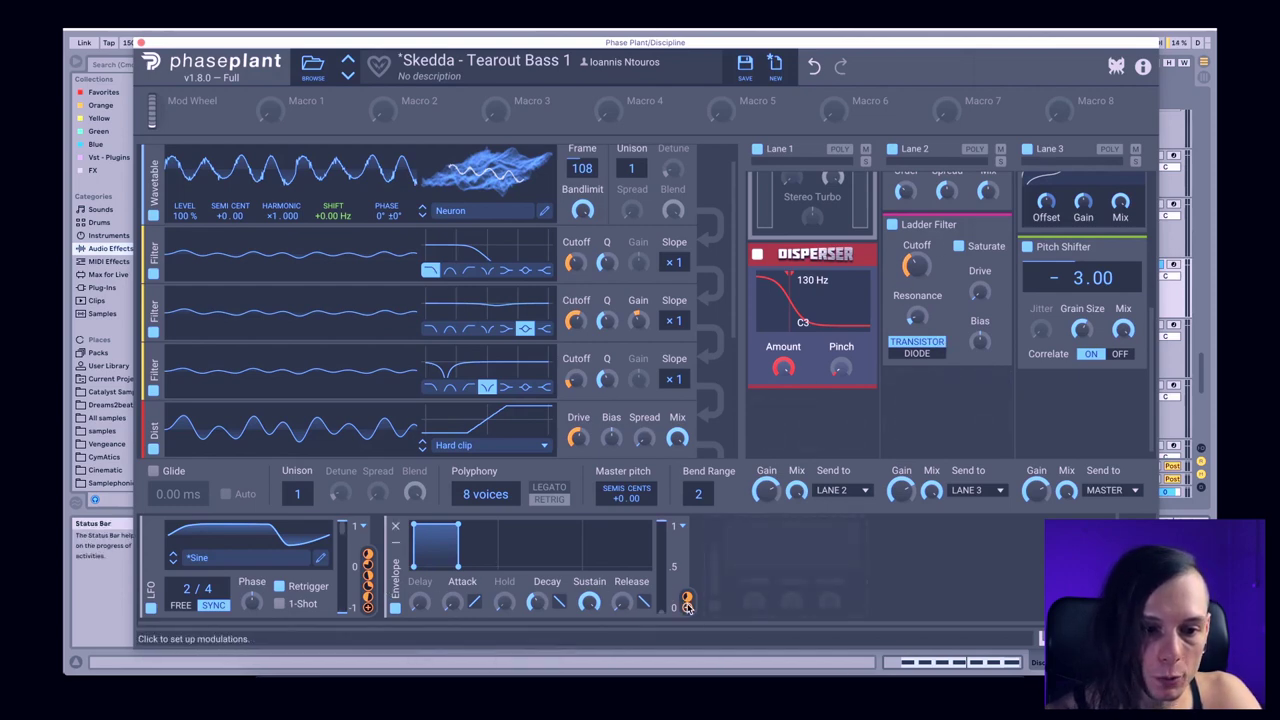
{"action": "mouse_move", "coordinate": [687, 598]}
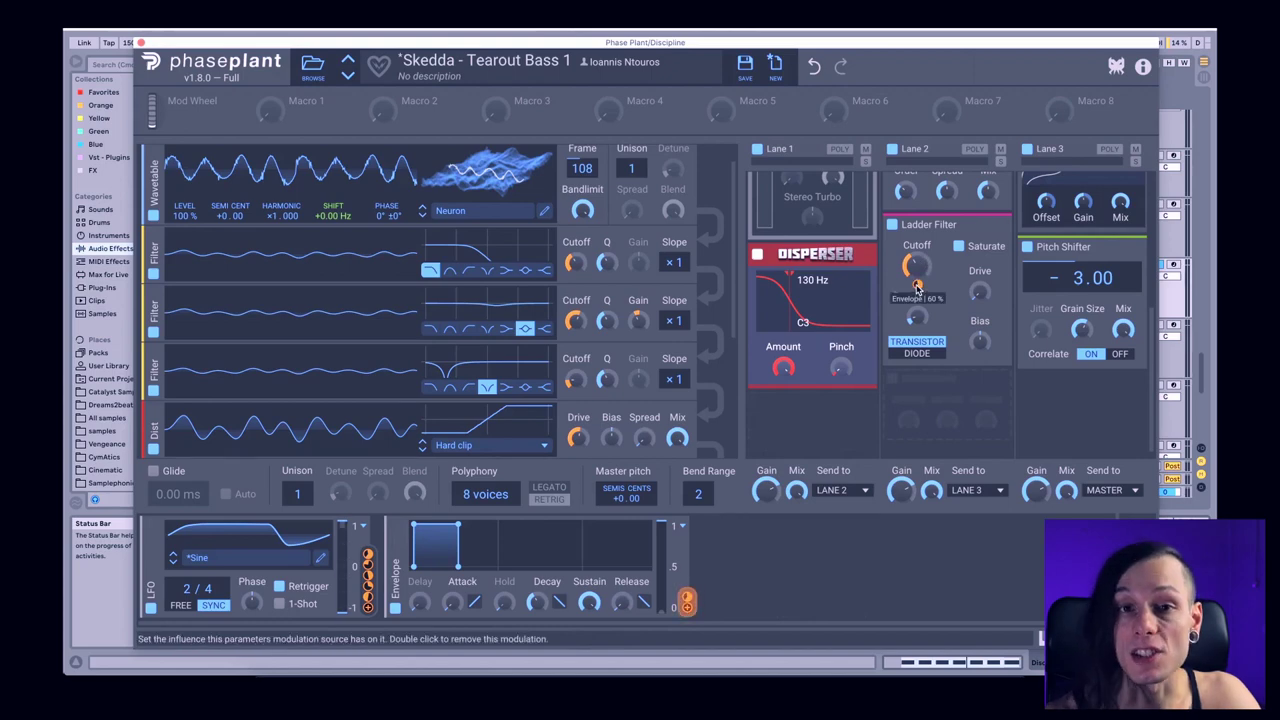
{"action": "left_click_drag", "start_coordinate": [1150, 340], "coordinate": [1160, 182]}
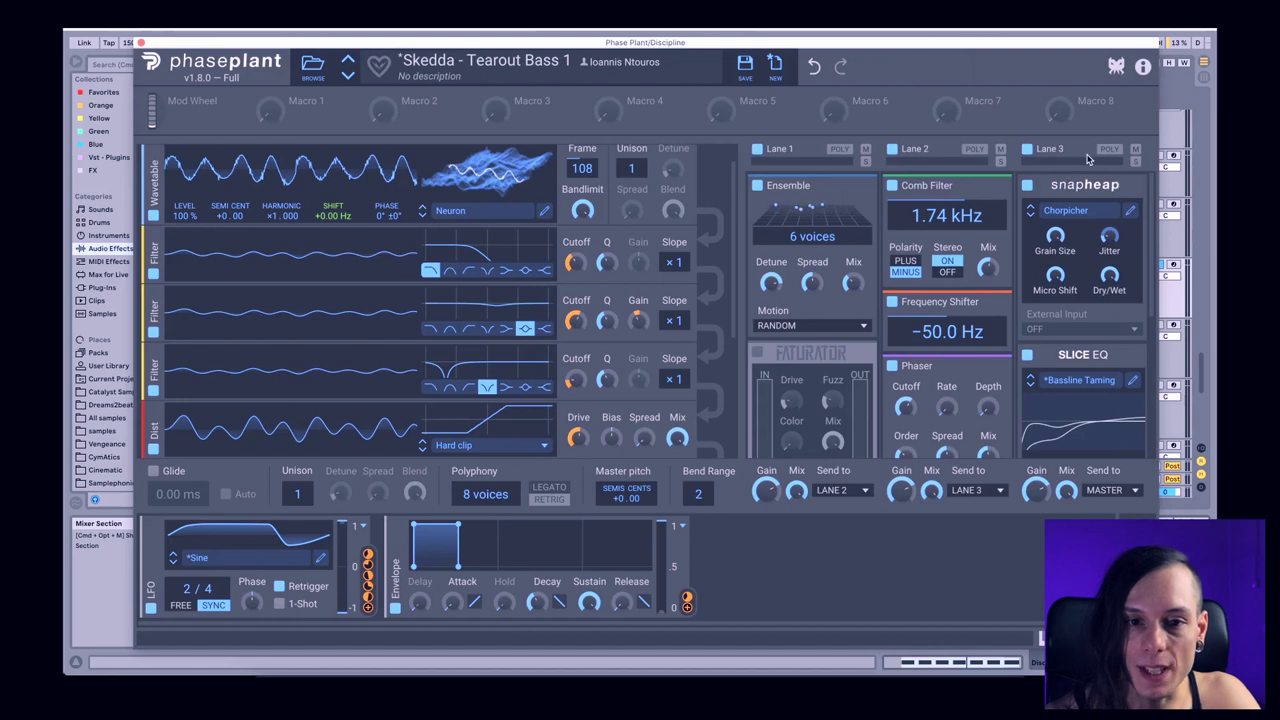
{"action": "left_click", "coordinate": [1064, 212]}
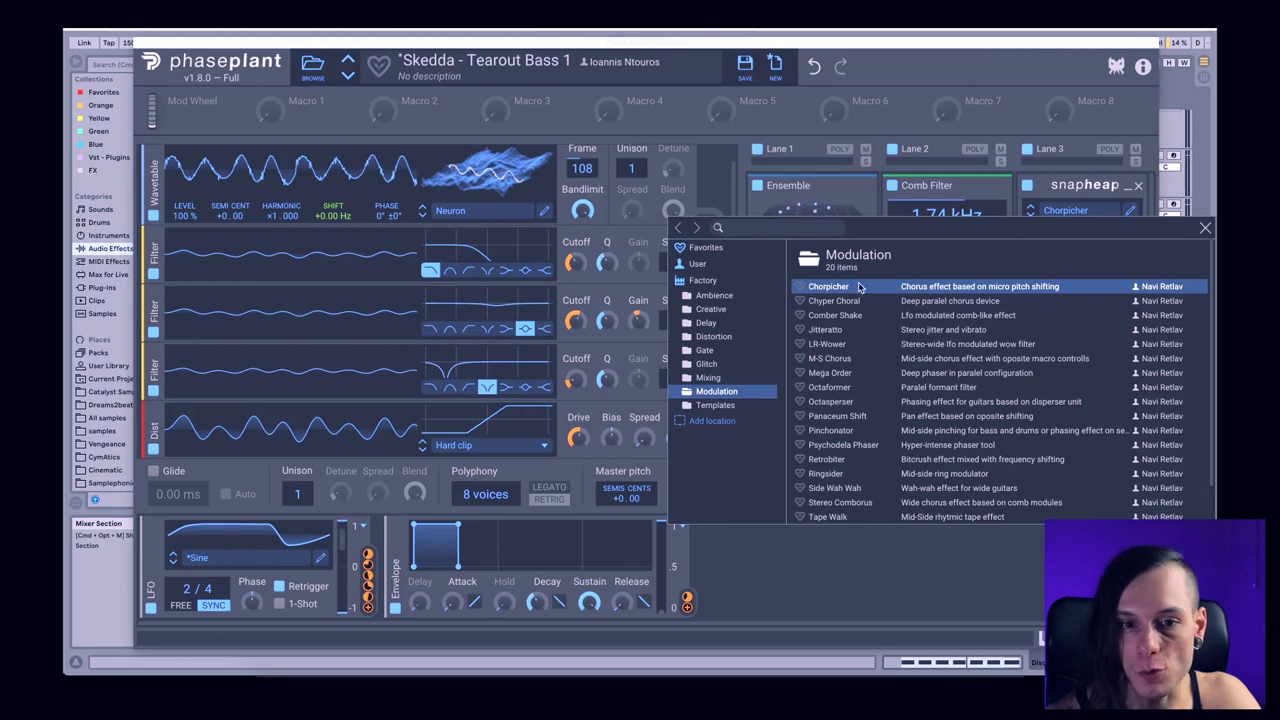
{"action": "left_click", "coordinate": [1206, 227]}
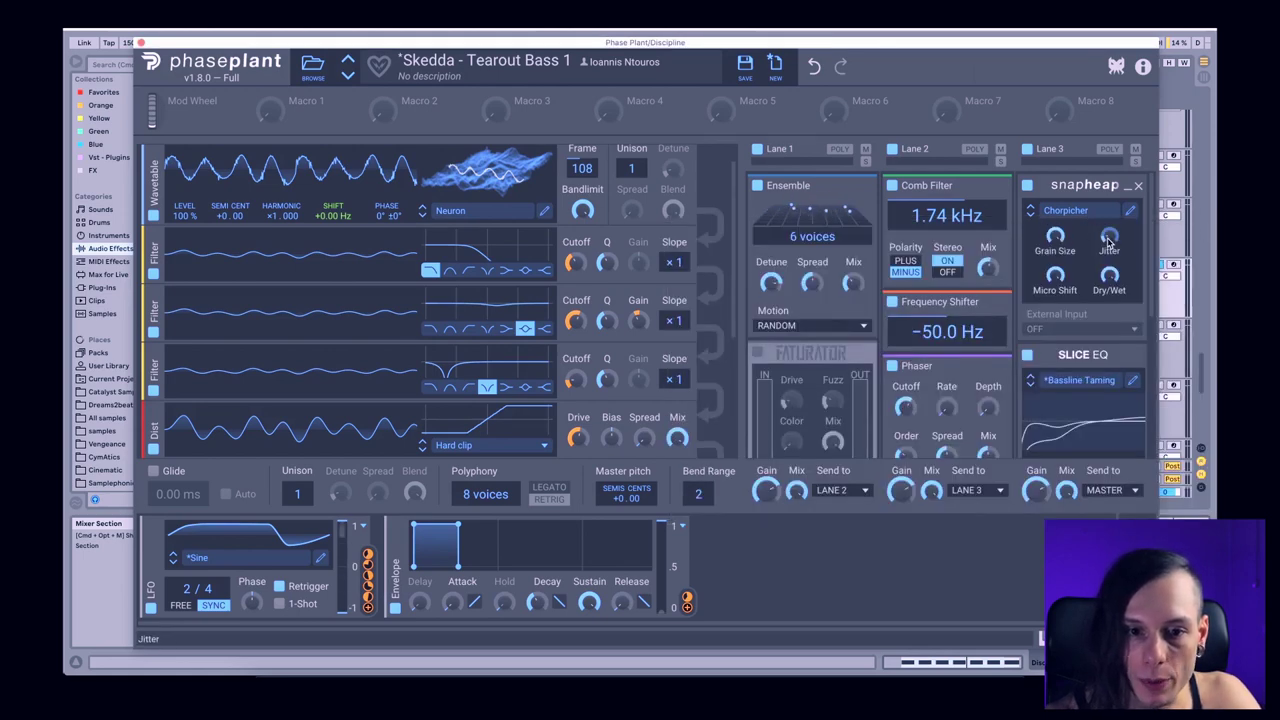
{"action": "mouse_move", "coordinate": [1110, 238]}
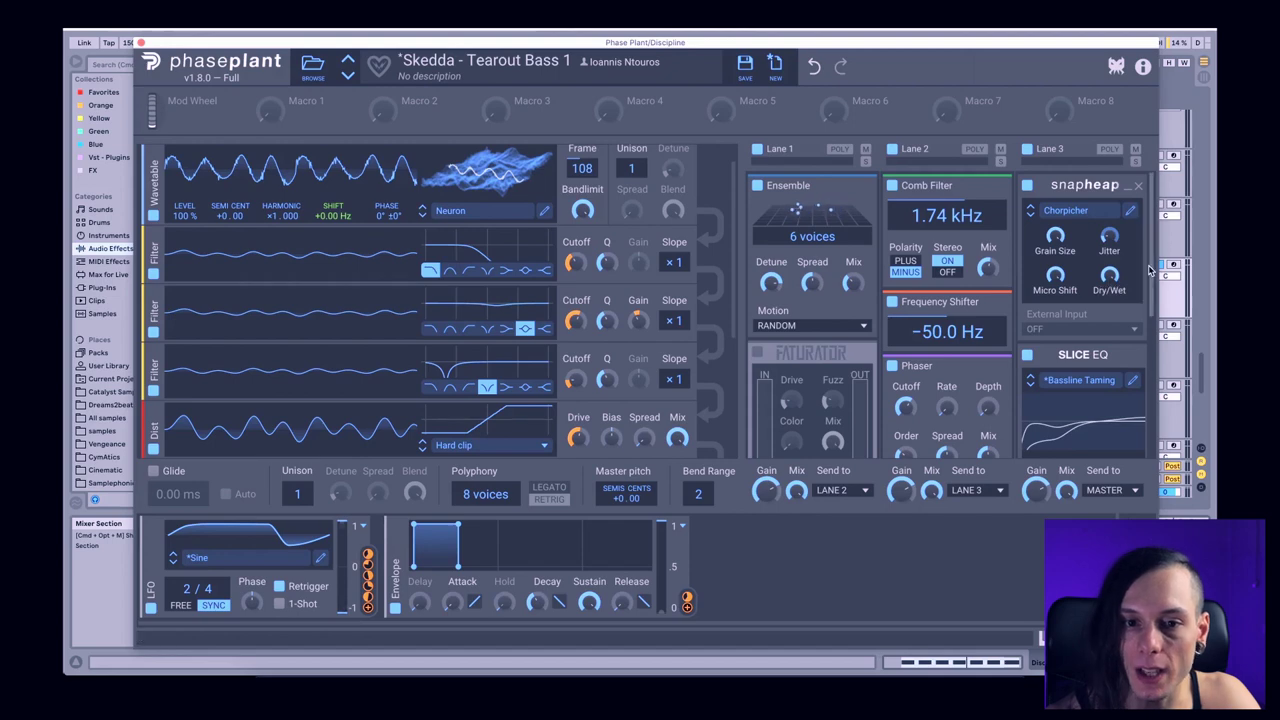
{"action": "scroll", "coordinate": [1150, 268], "scroll_direction": "down", "scroll_amount": 3}
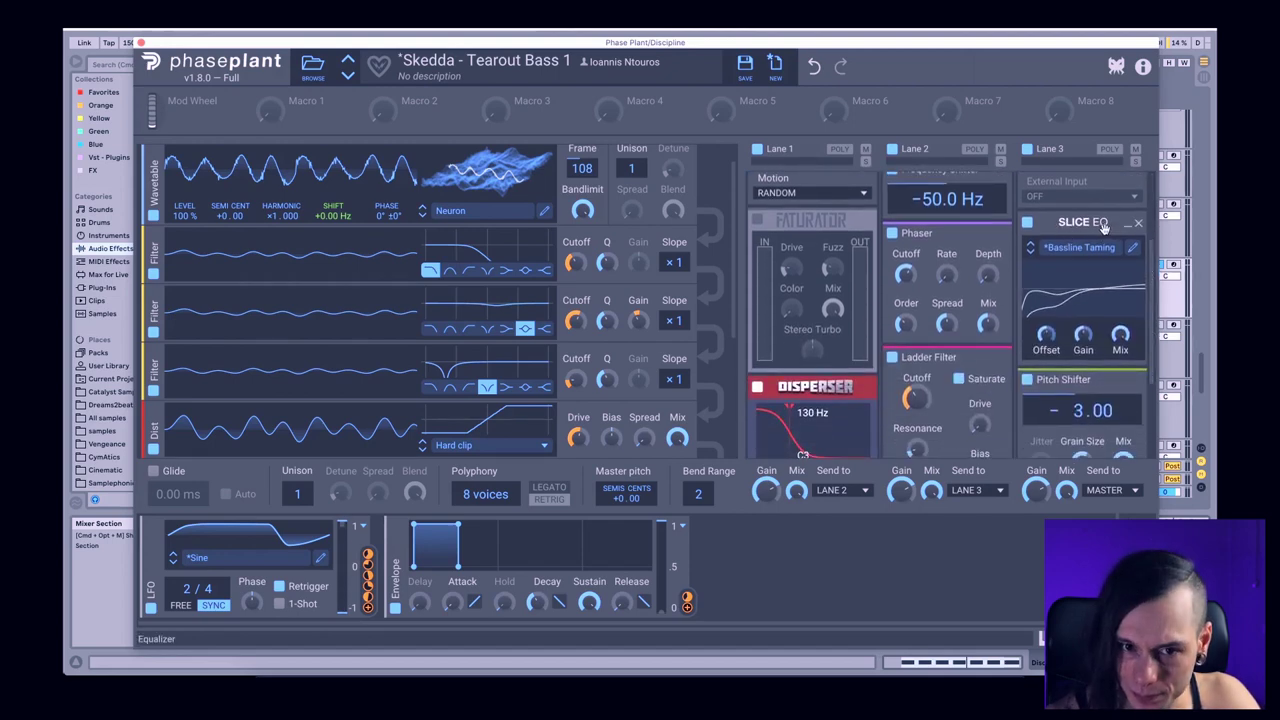
Step: Browse the Slice EQ presets, keeping Bassline Taming selected
{"action": "left_click", "coordinate": [1078, 248]}
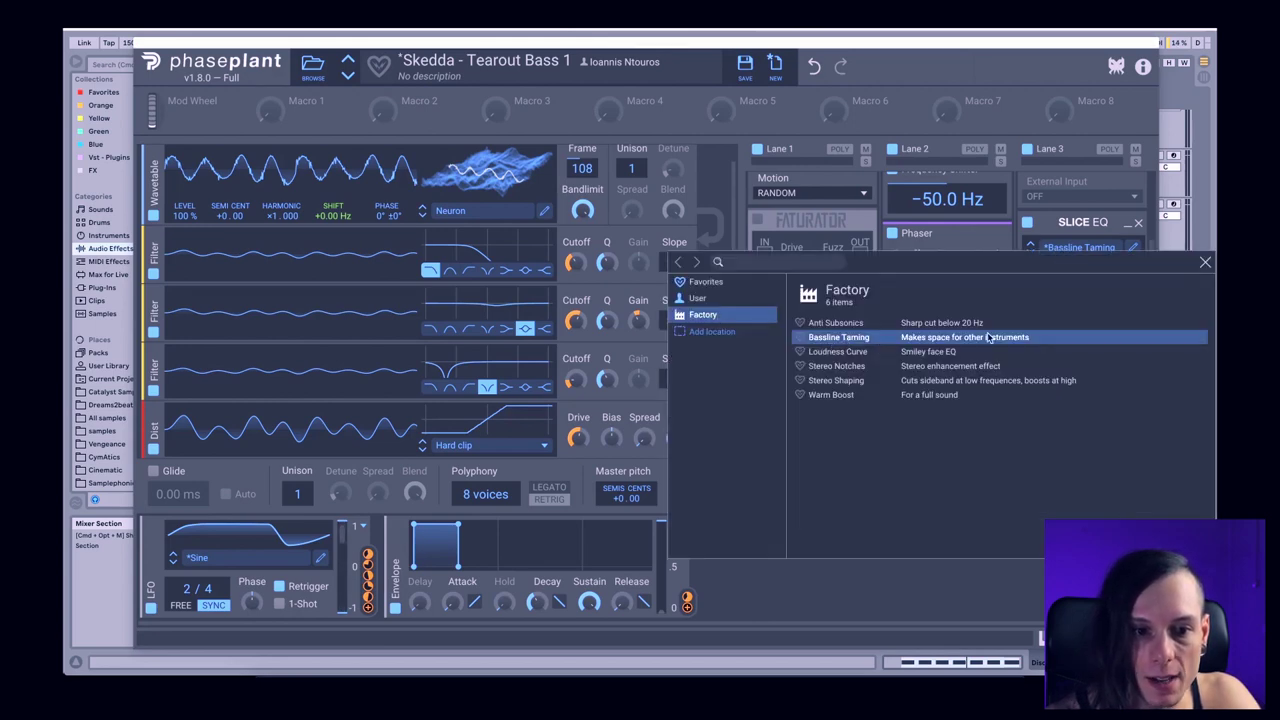
{"action": "left_click", "coordinate": [1205, 264]}
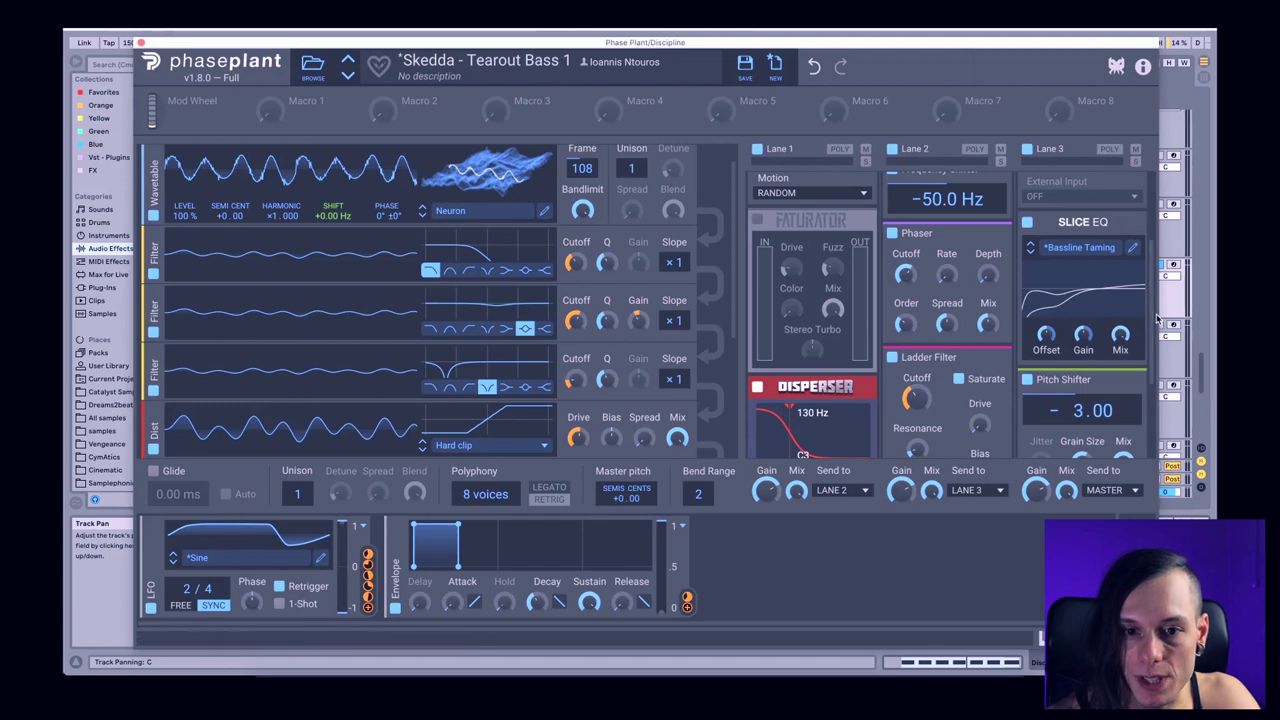
{"action": "scroll", "coordinate": [1155, 318], "scroll_direction": "down", "scroll_amount": 4}
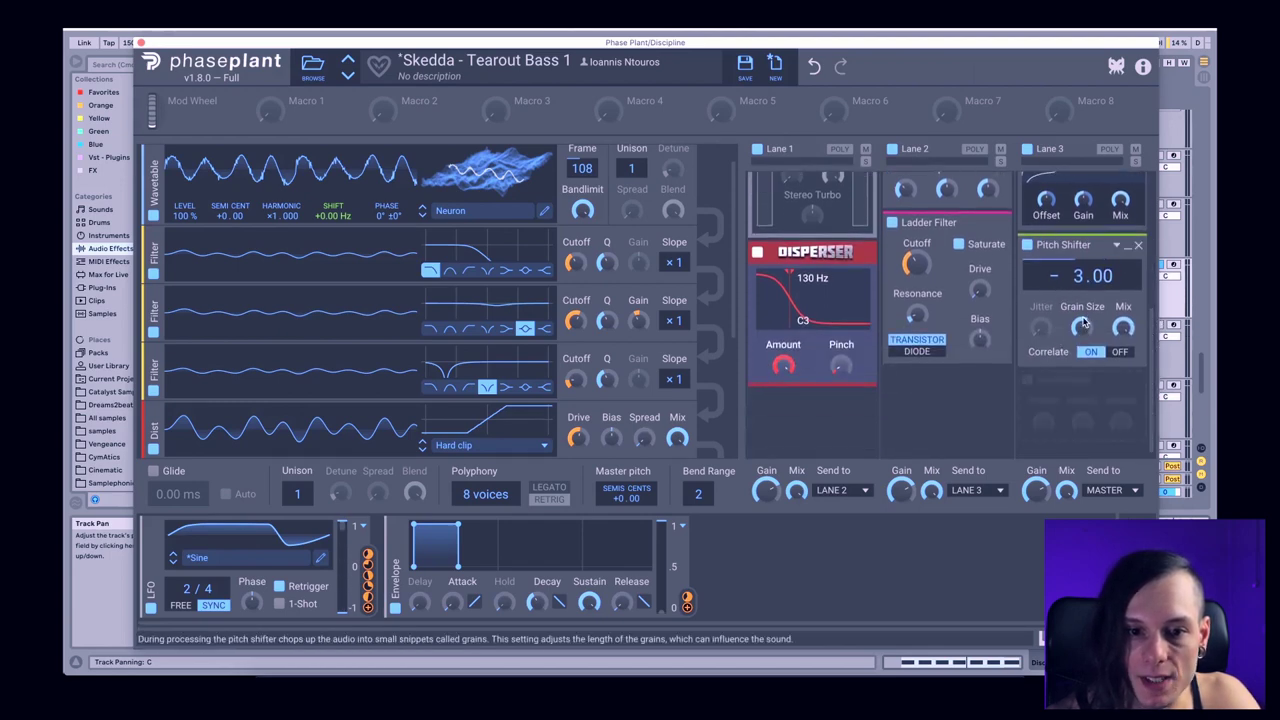
Step: Close the Phase Plant window to reveal the Discipline track's OTT, Phaser and Flanger chain
{"action": "mouse_move", "coordinate": [1122, 330]}
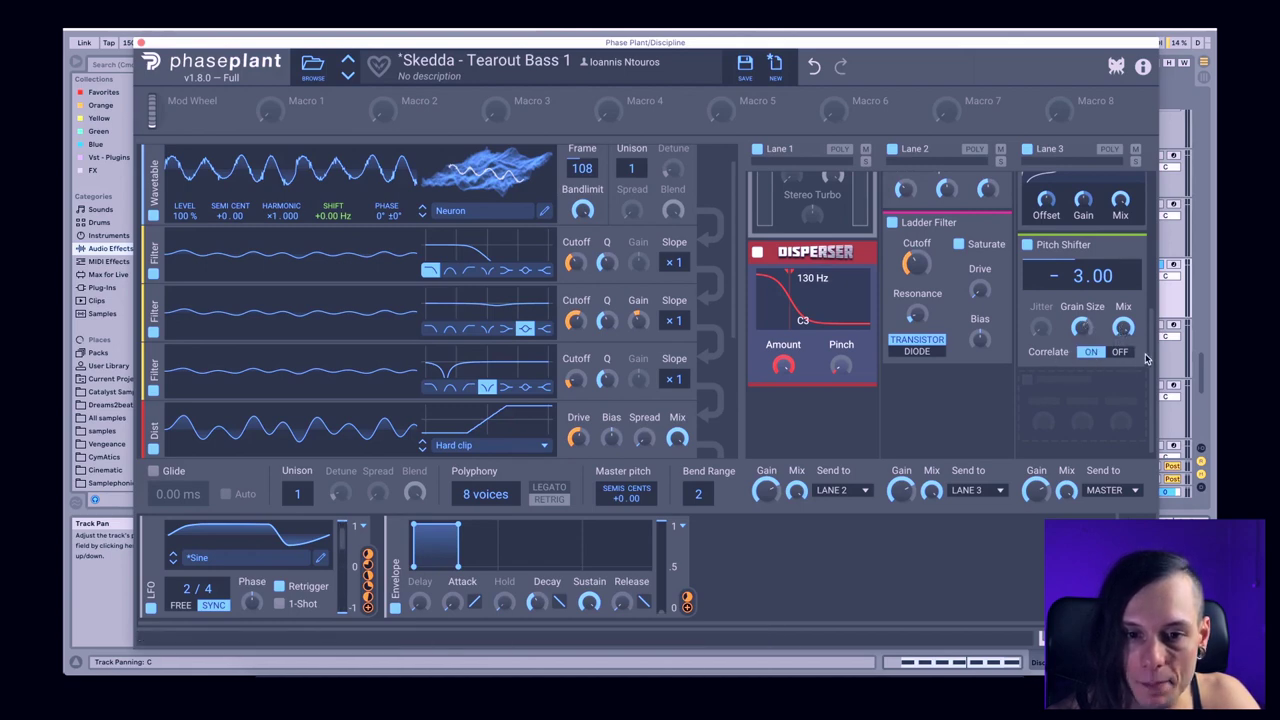
{"action": "scroll", "coordinate": [1155, 330], "scroll_direction": "up", "scroll_amount": 5}
{"action": "scroll", "coordinate": [1155, 236], "scroll_direction": "up", "scroll_amount": 3}
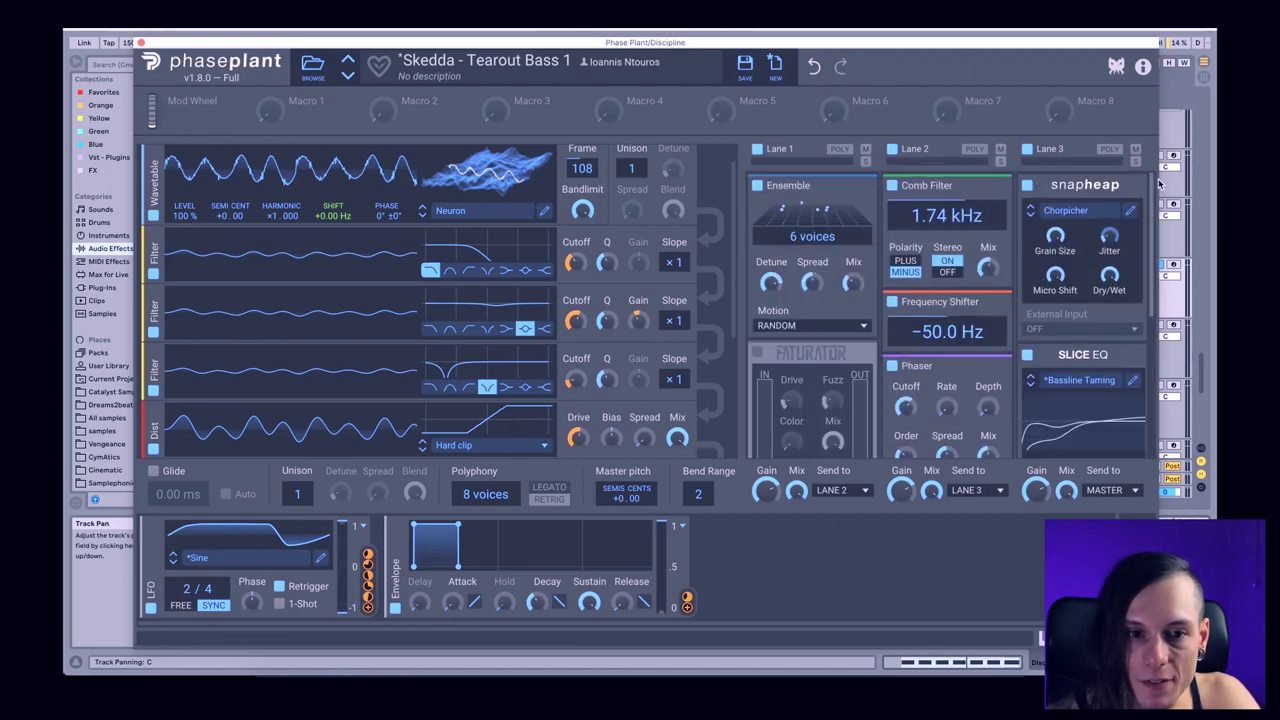
{"action": "scroll", "coordinate": [1133, 422], "scroll_direction": "down", "scroll_amount": 5}
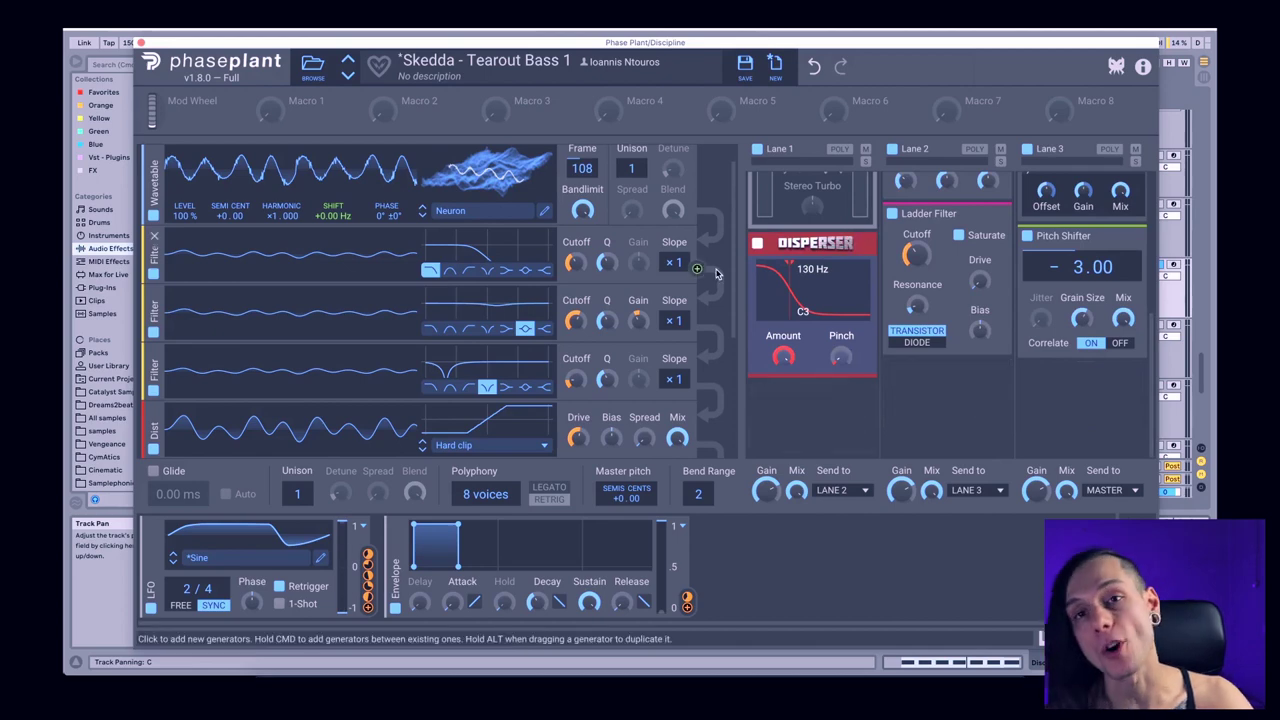
{"action": "left_click", "coordinate": [142, 42]}
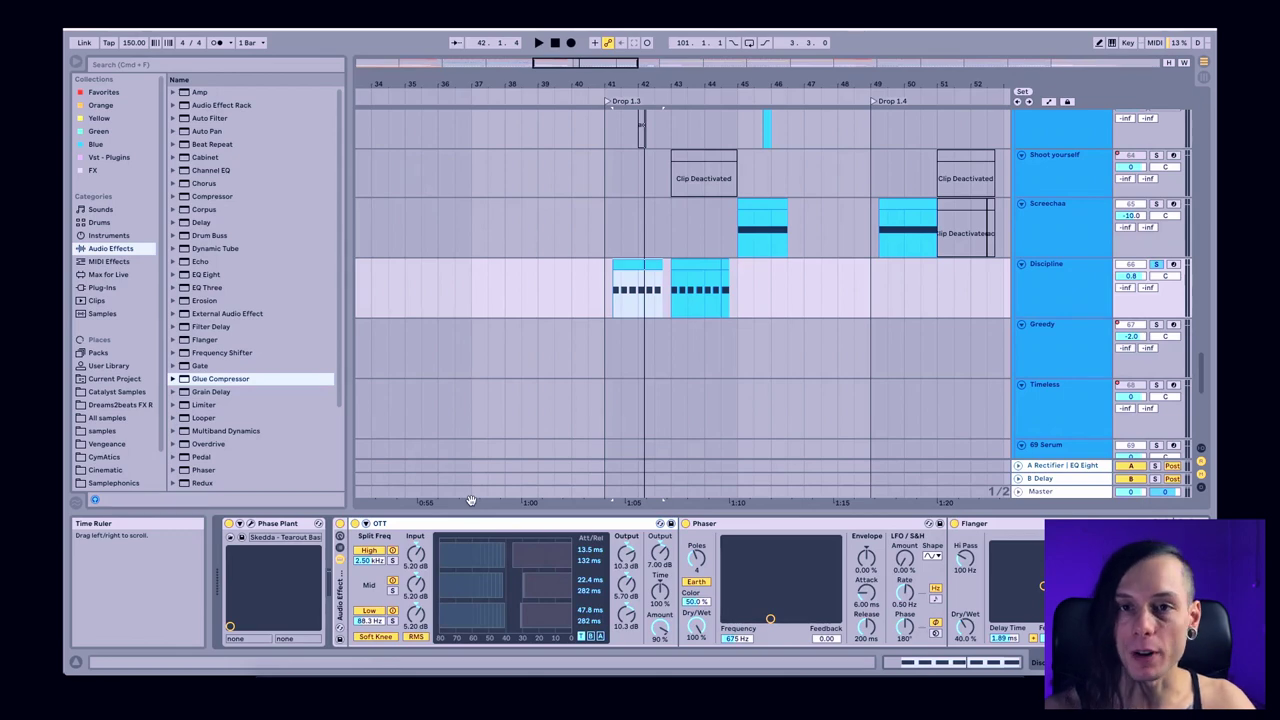
{"action": "left_click", "coordinate": [251, 523]}
{"action": "scroll", "coordinate": [967, 307], "scroll_direction": "up", "scroll_amount": 5}
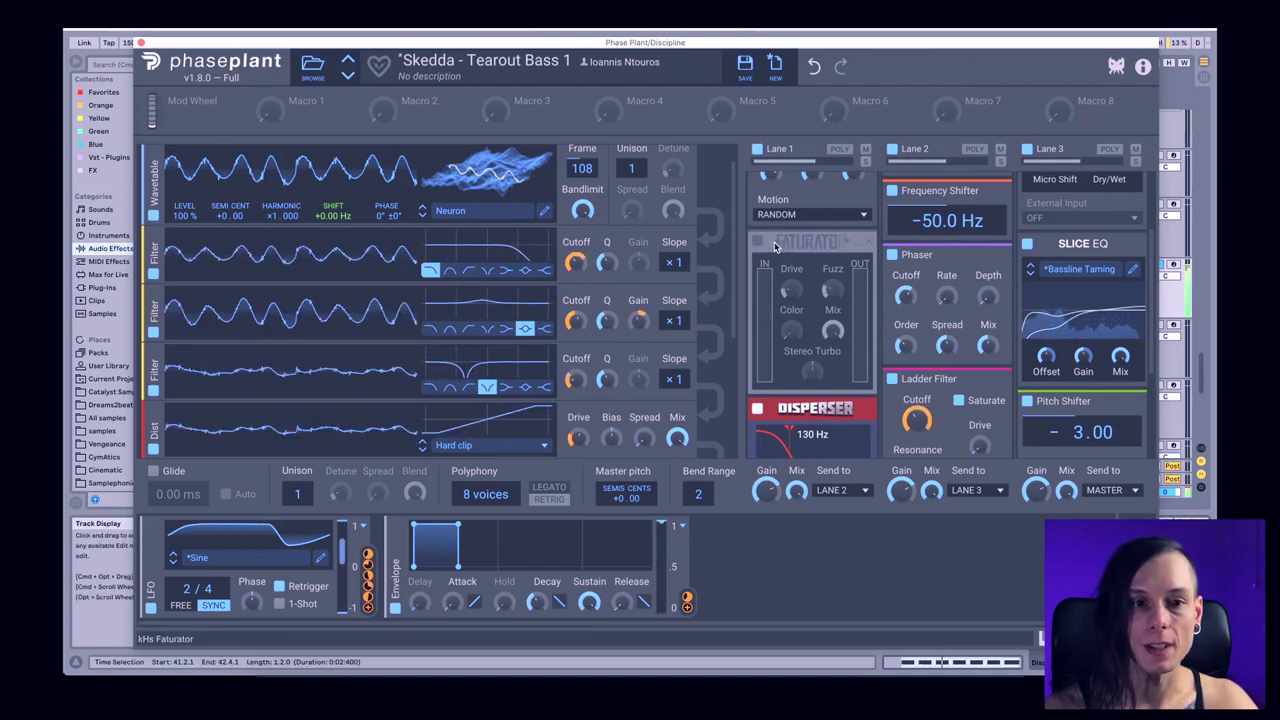
{"action": "left_click", "coordinate": [756, 241]}
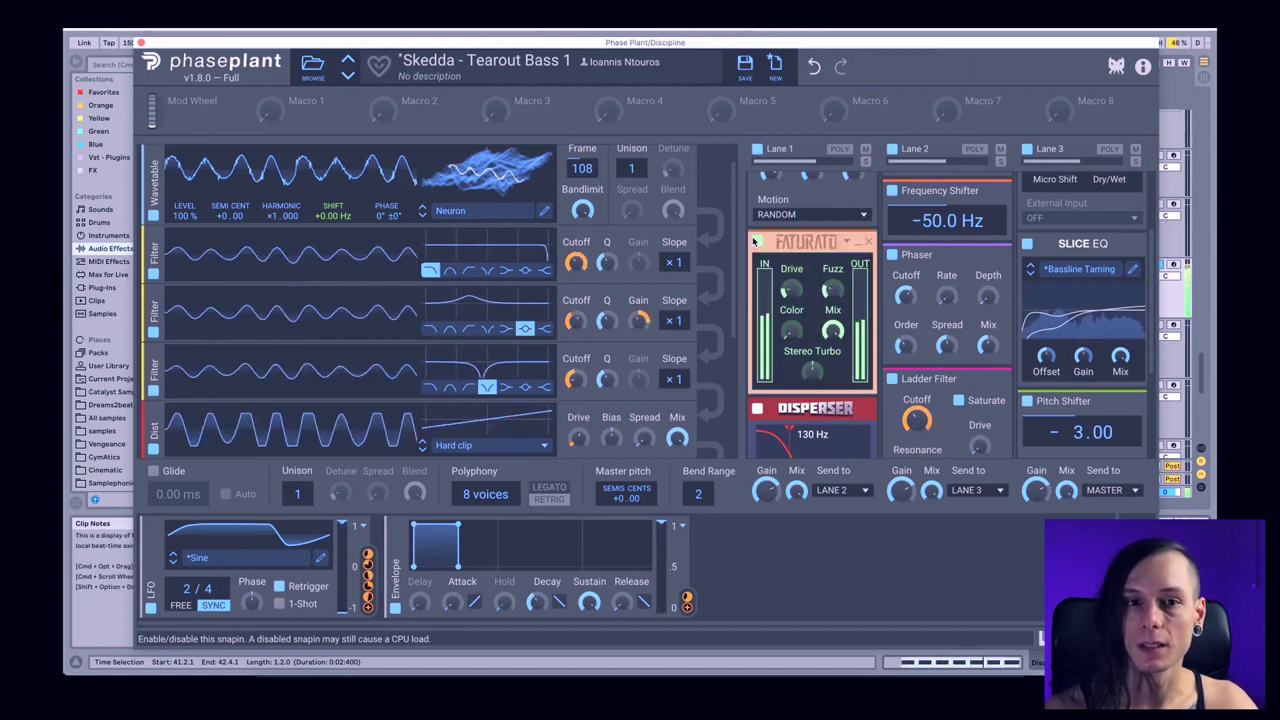
{"action": "left_click", "coordinate": [756, 241]}
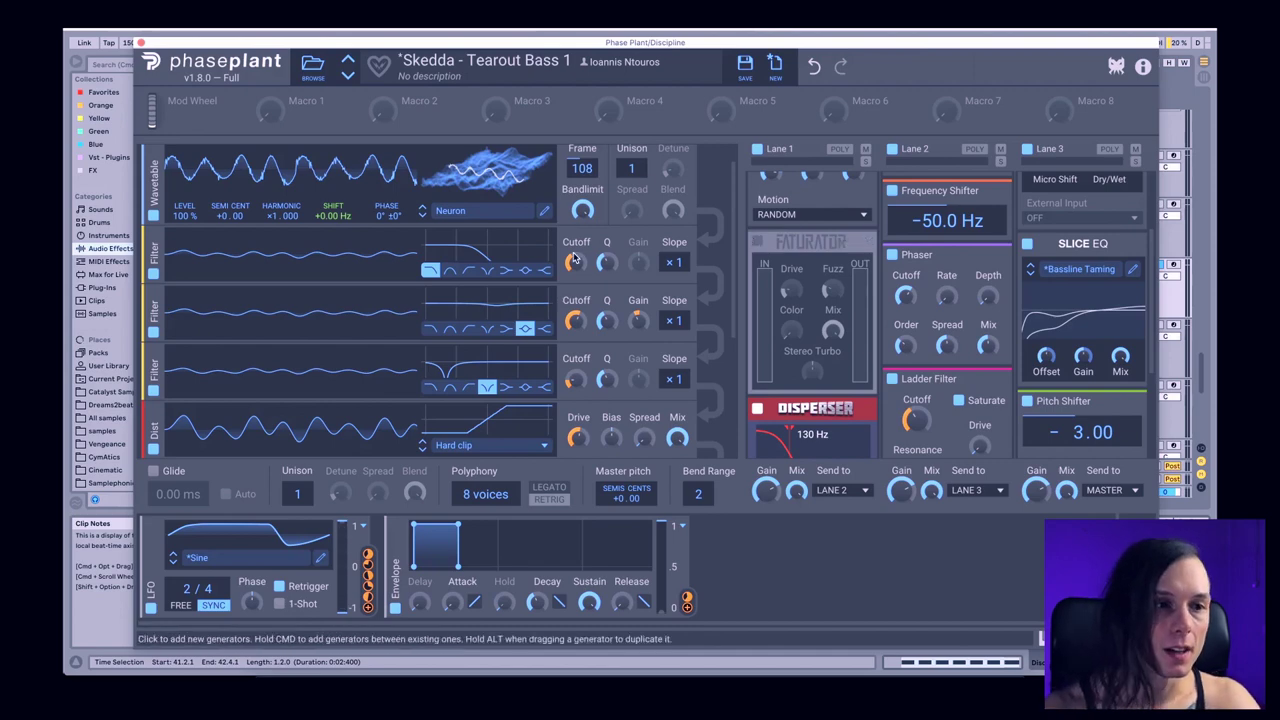
{"action": "left_click", "coordinate": [141, 43]}
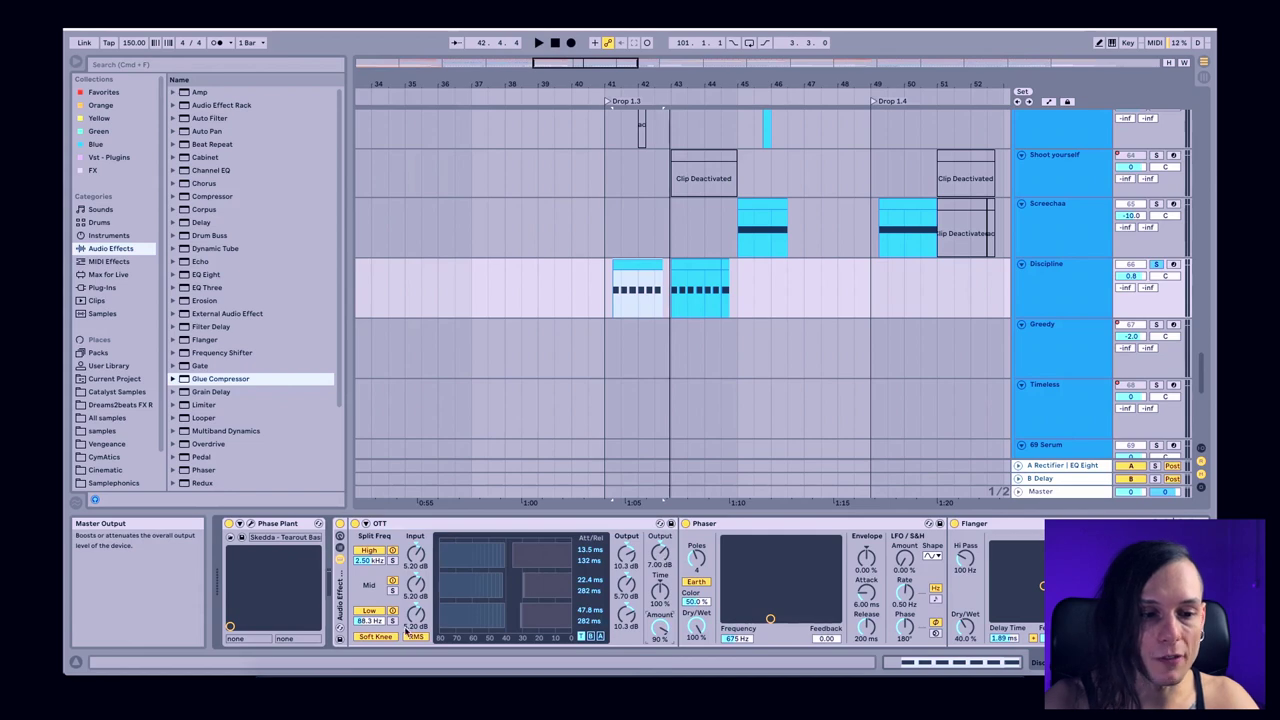
{"action": "scroll", "coordinate": [762, 523], "scroll_direction": "right", "scroll_amount": 5}
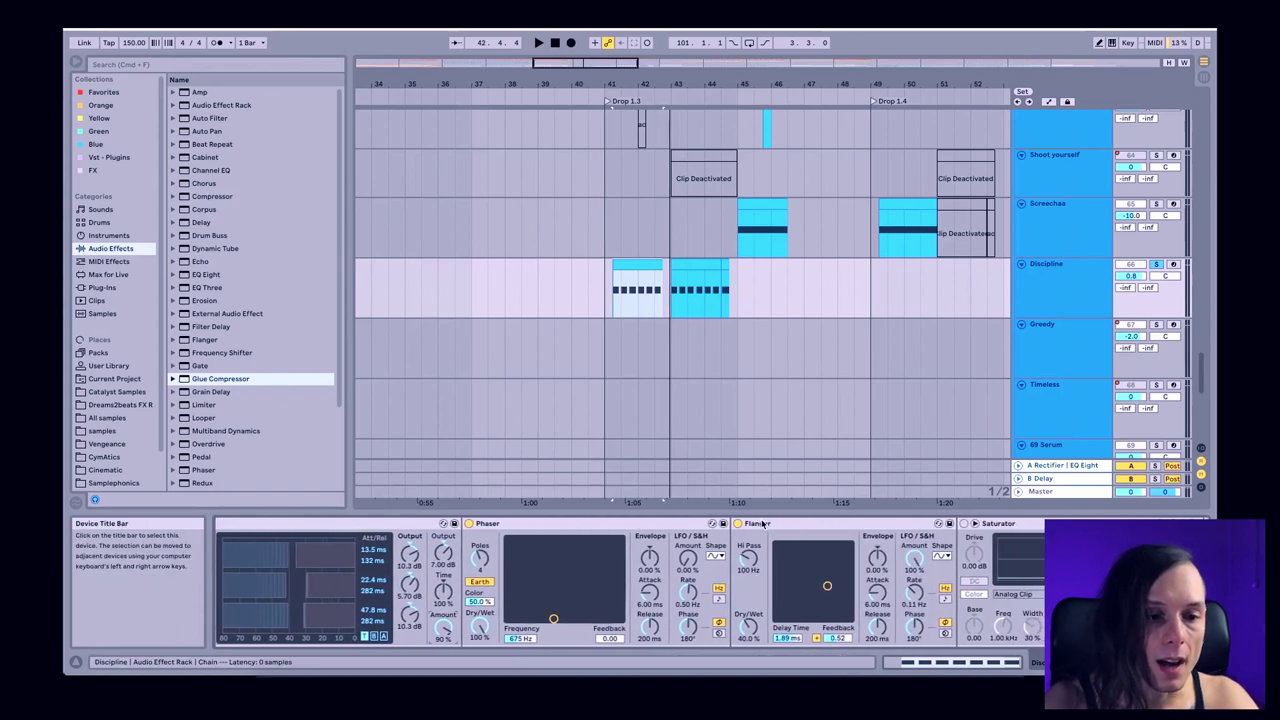
{"action": "left_click", "coordinate": [538, 526]}
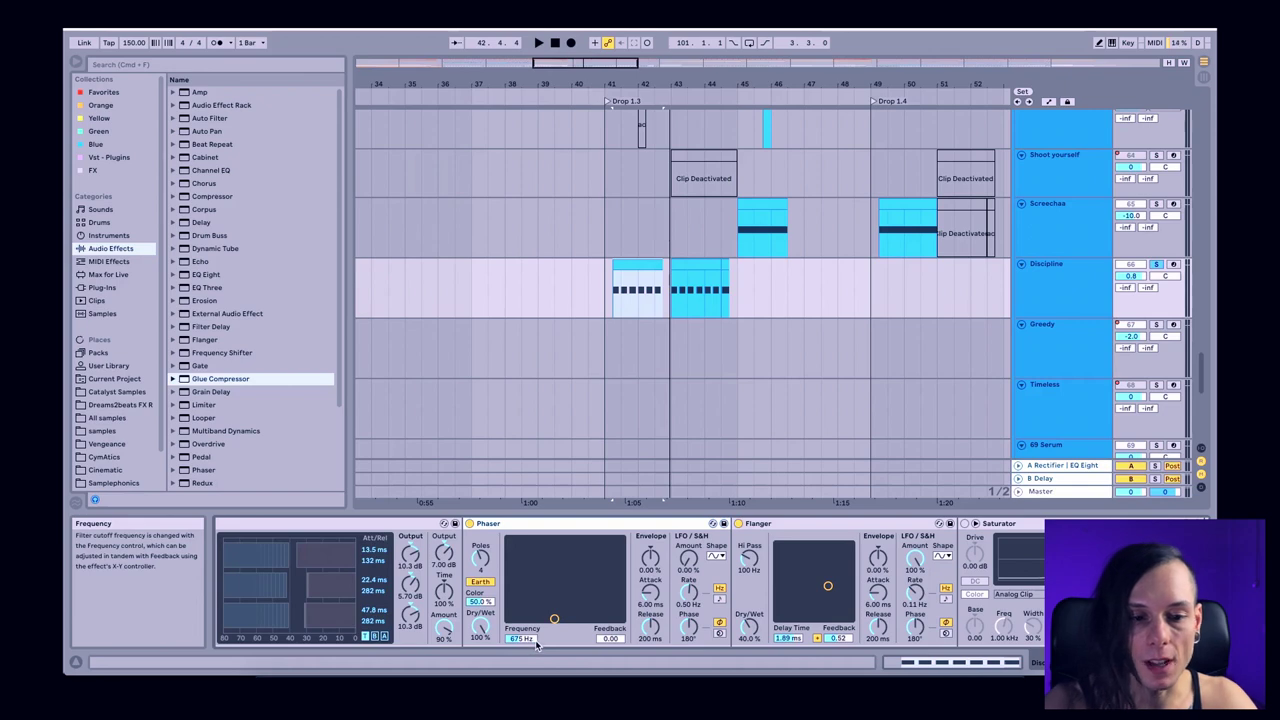
{"action": "scroll", "coordinate": [651, 560], "scroll_direction": "right", "scroll_amount": 5}
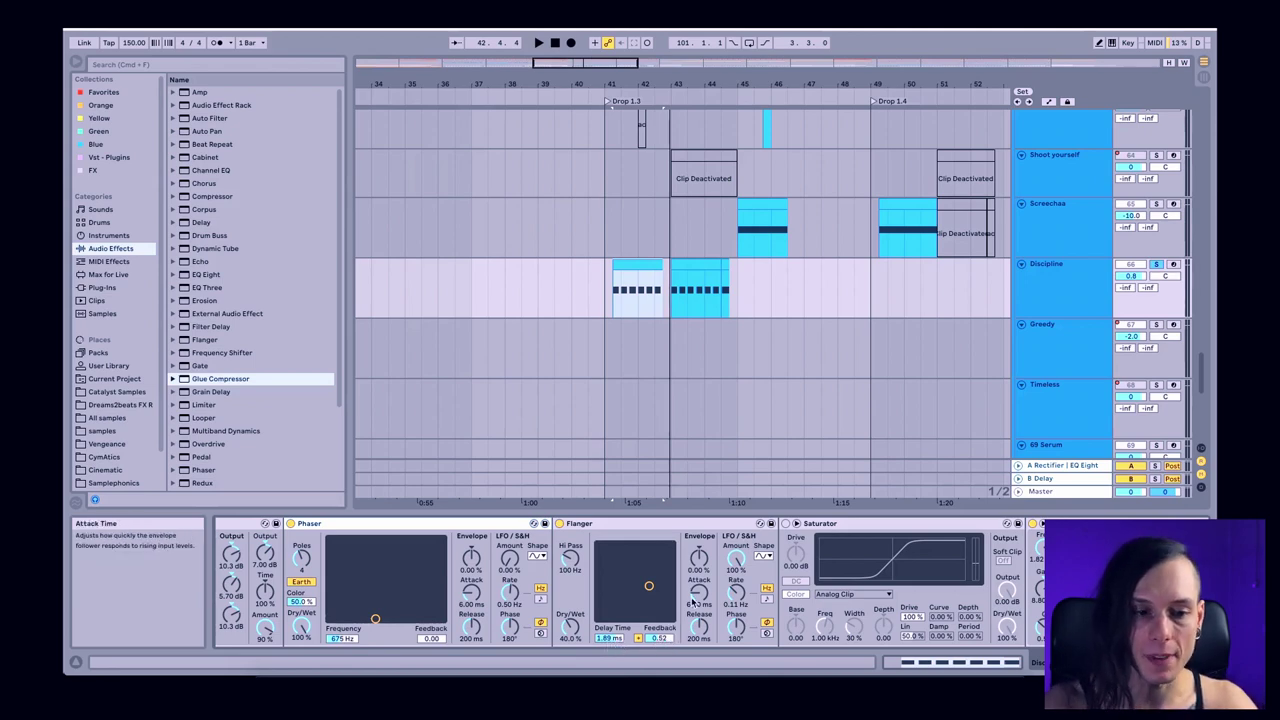
{"action": "scroll", "coordinate": [693, 601], "scroll_direction": "right", "scroll_amount": 5}
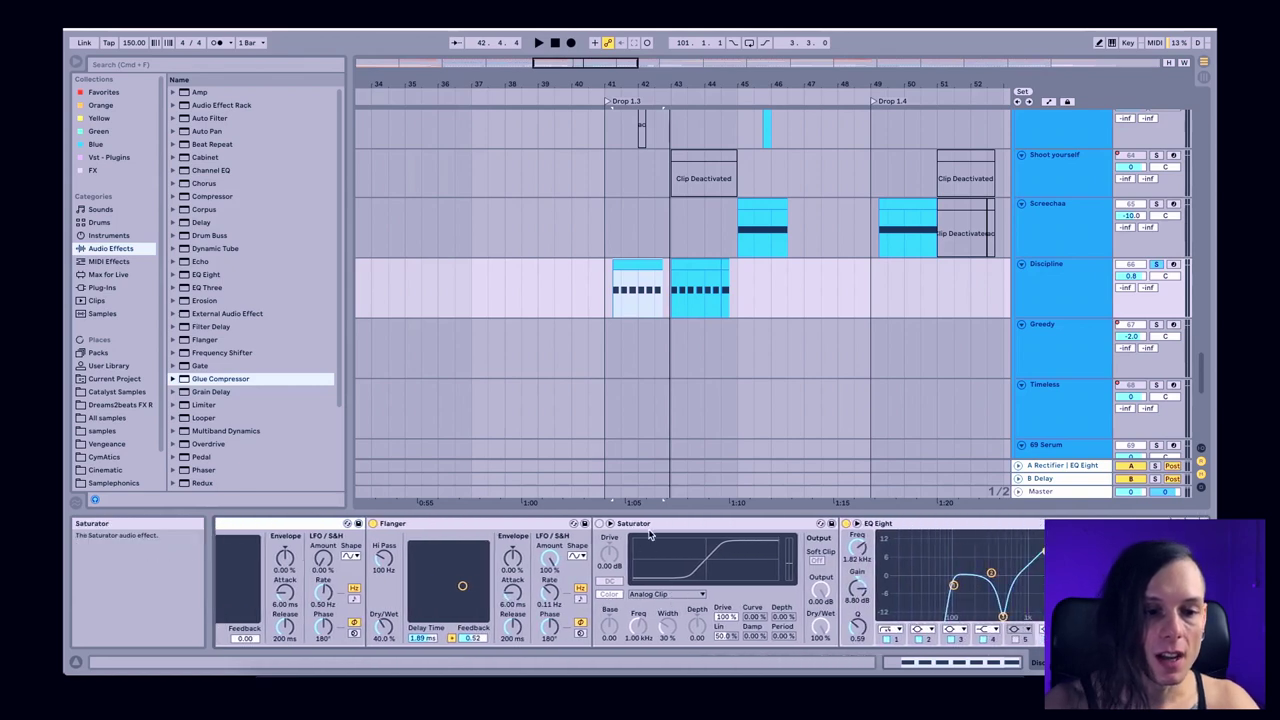
{"action": "left_click", "coordinate": [651, 528]}
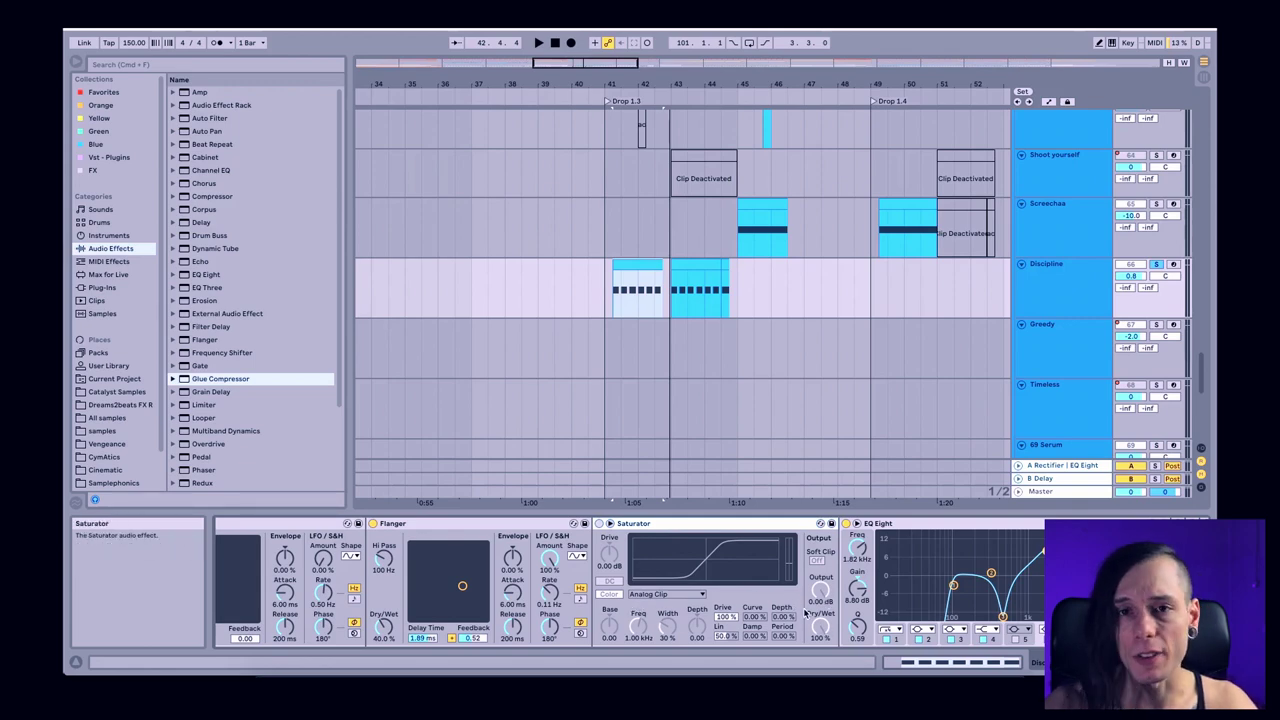
{"action": "scroll", "coordinate": [742, 645], "scroll_direction": "right", "scroll_amount": 3}
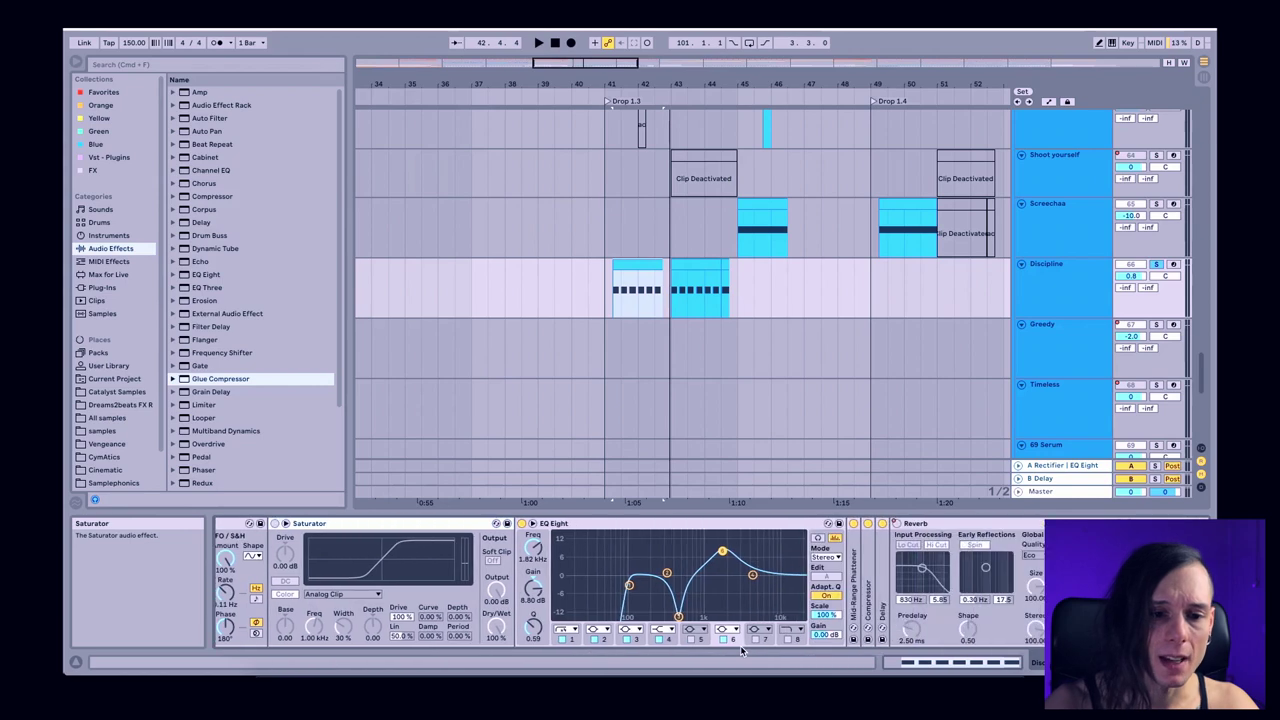
{"action": "left_click", "coordinate": [593, 525]}
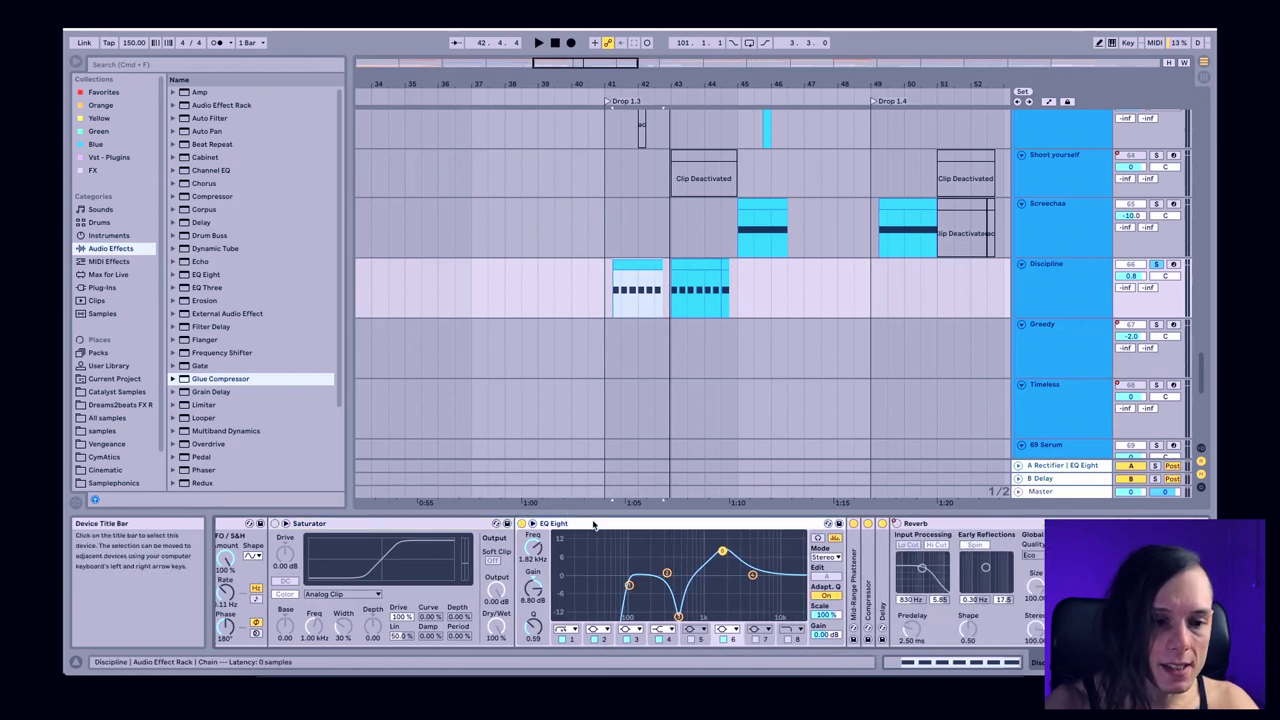
{"action": "left_click", "coordinate": [629, 587]}
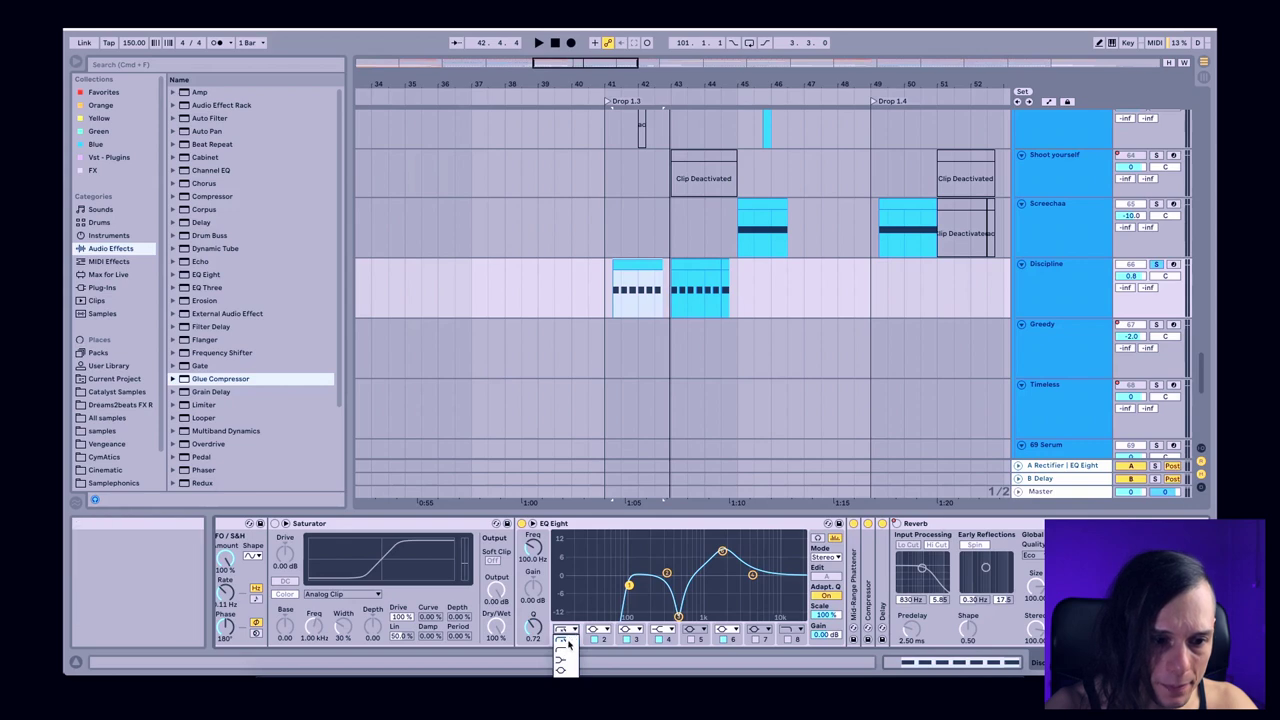
{"action": "left_click", "coordinate": [667, 575]}
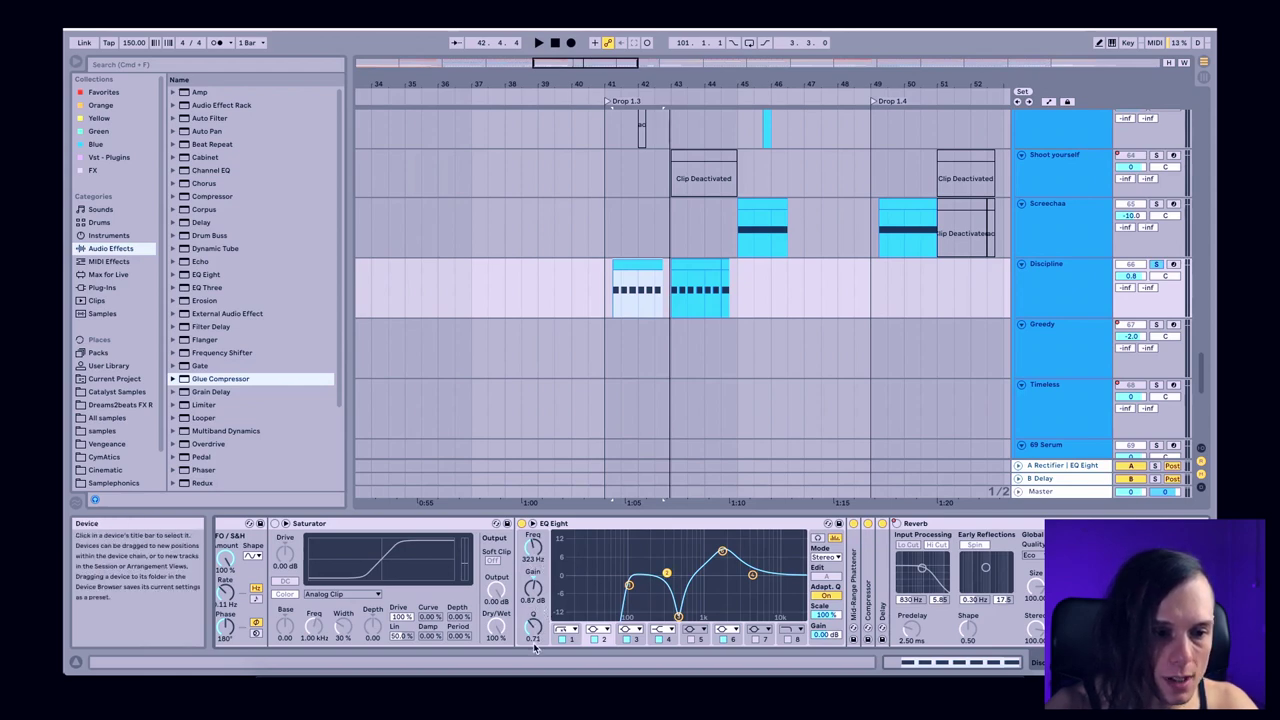
{"action": "left_click", "coordinate": [679, 617]}
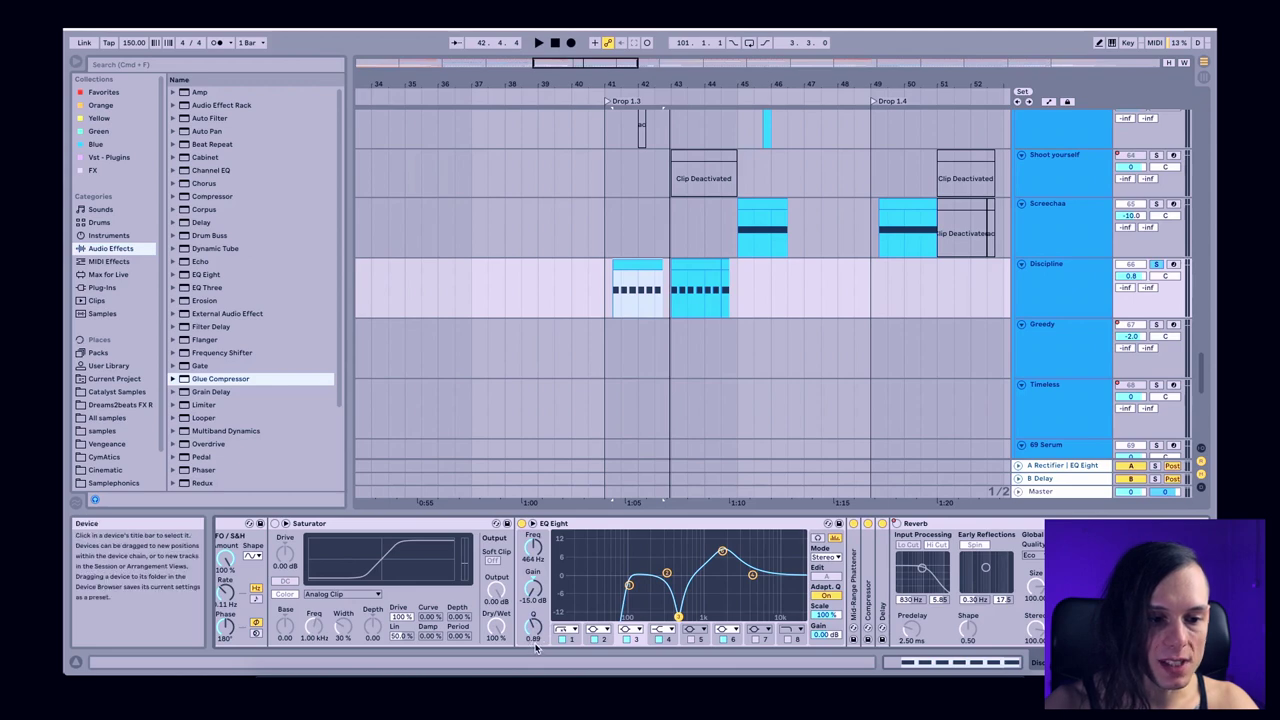
{"action": "scroll", "coordinate": [600, 600], "scroll_direction": "right", "scroll_amount": 3}
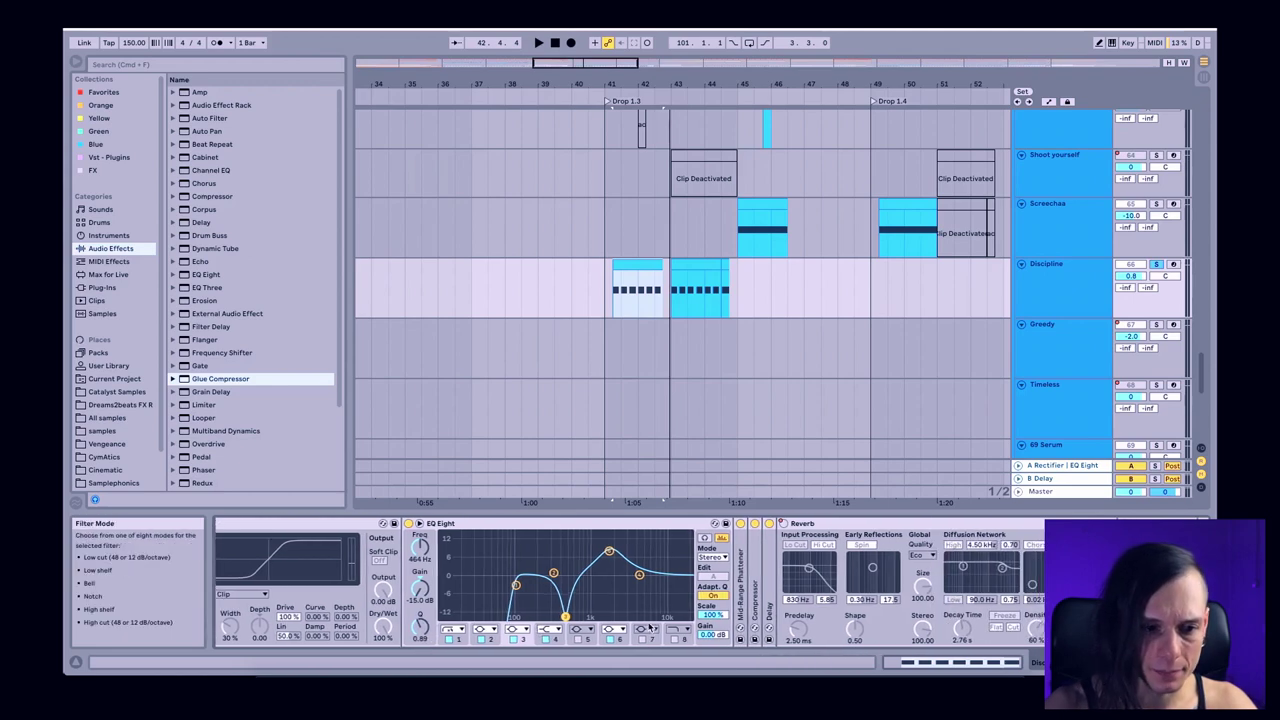
{"action": "left_click", "coordinate": [609, 552]}
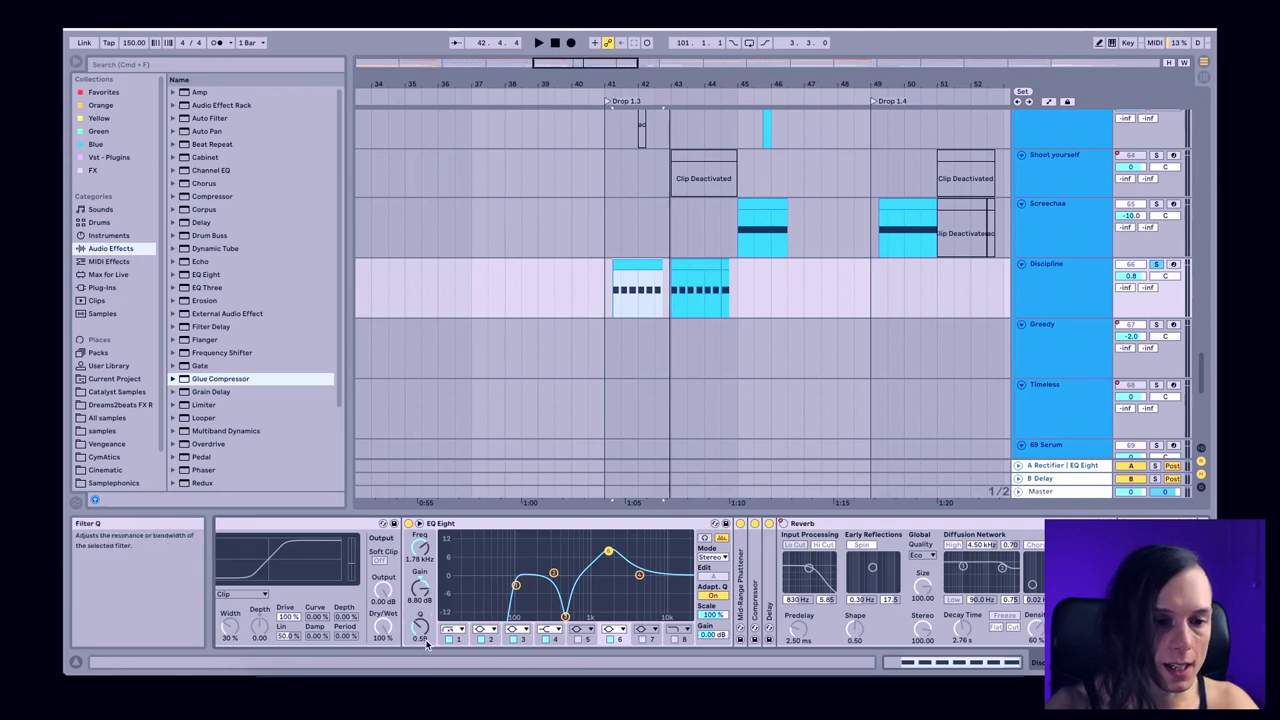
{"action": "left_click", "coordinate": [639, 578]}
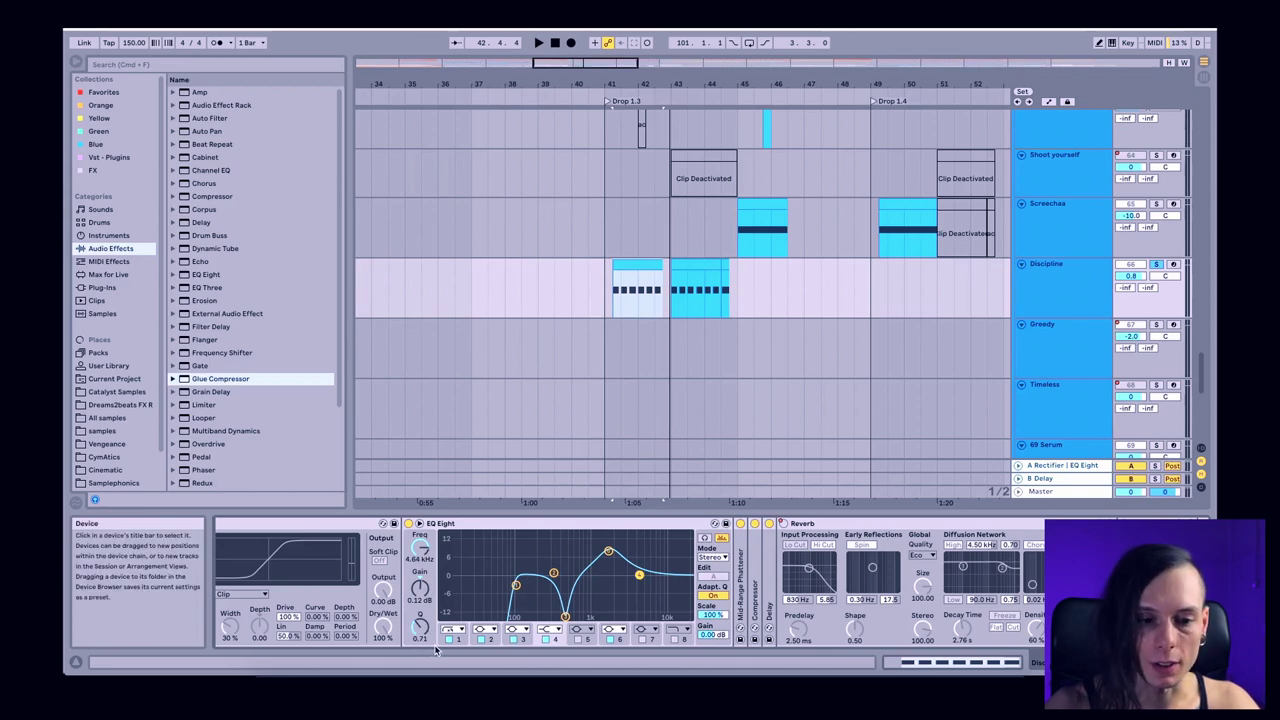
{"action": "scroll", "coordinate": [562, 618], "scroll_direction": "right", "scroll_amount": 2}
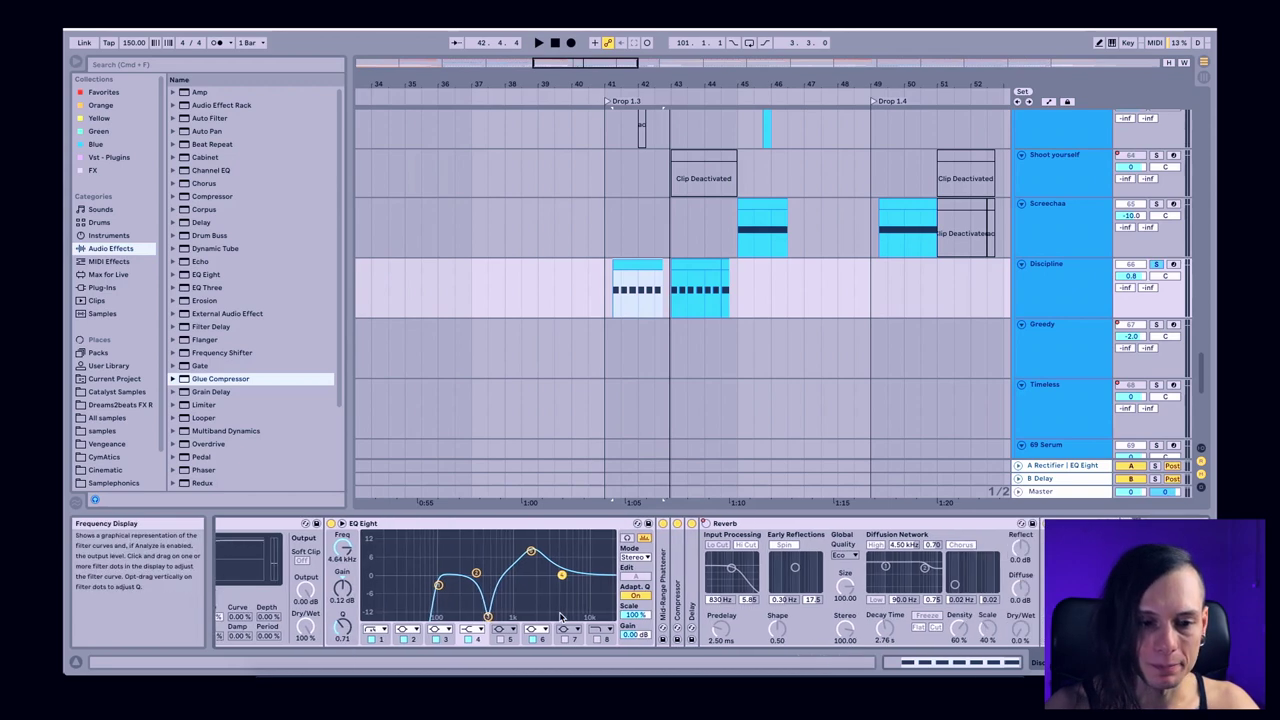
Step: Expand the Mid-Range Phattener saturator and the Compressor (2.00:1 ratio, -24.7 dB threshold)
{"action": "double_click", "coordinate": [666, 585]}
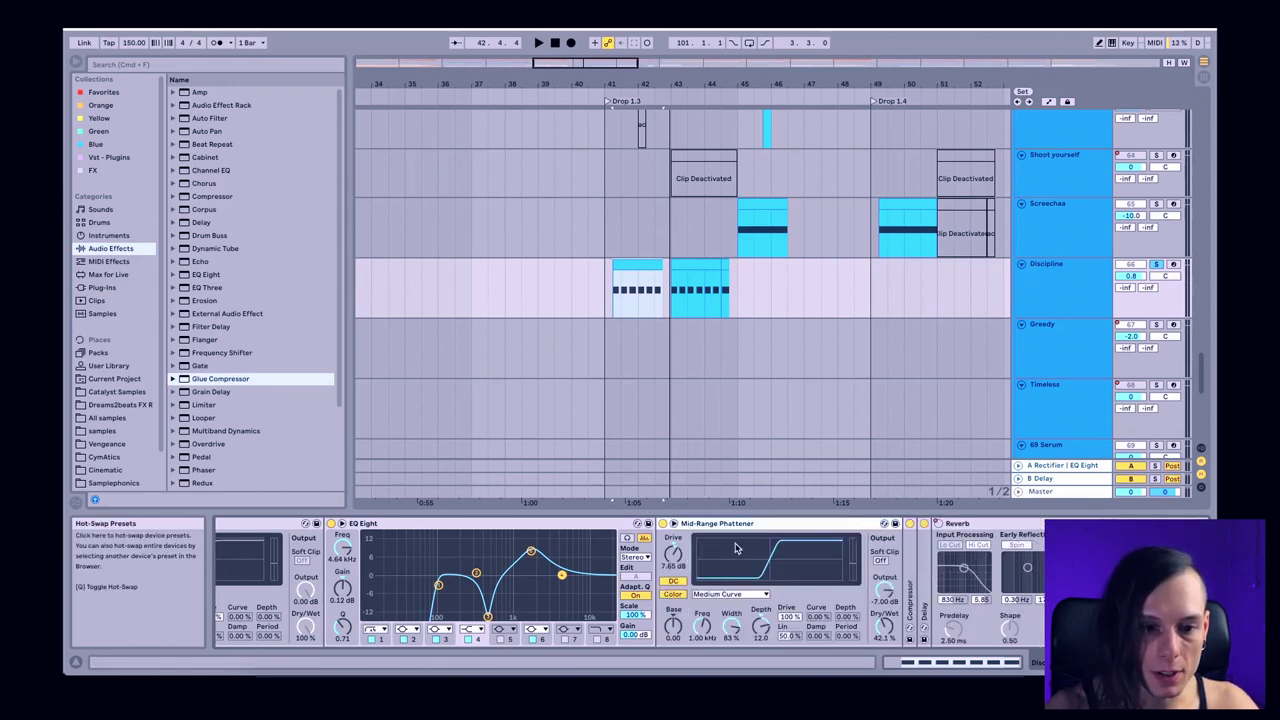
{"action": "left_click", "coordinate": [884, 523]}
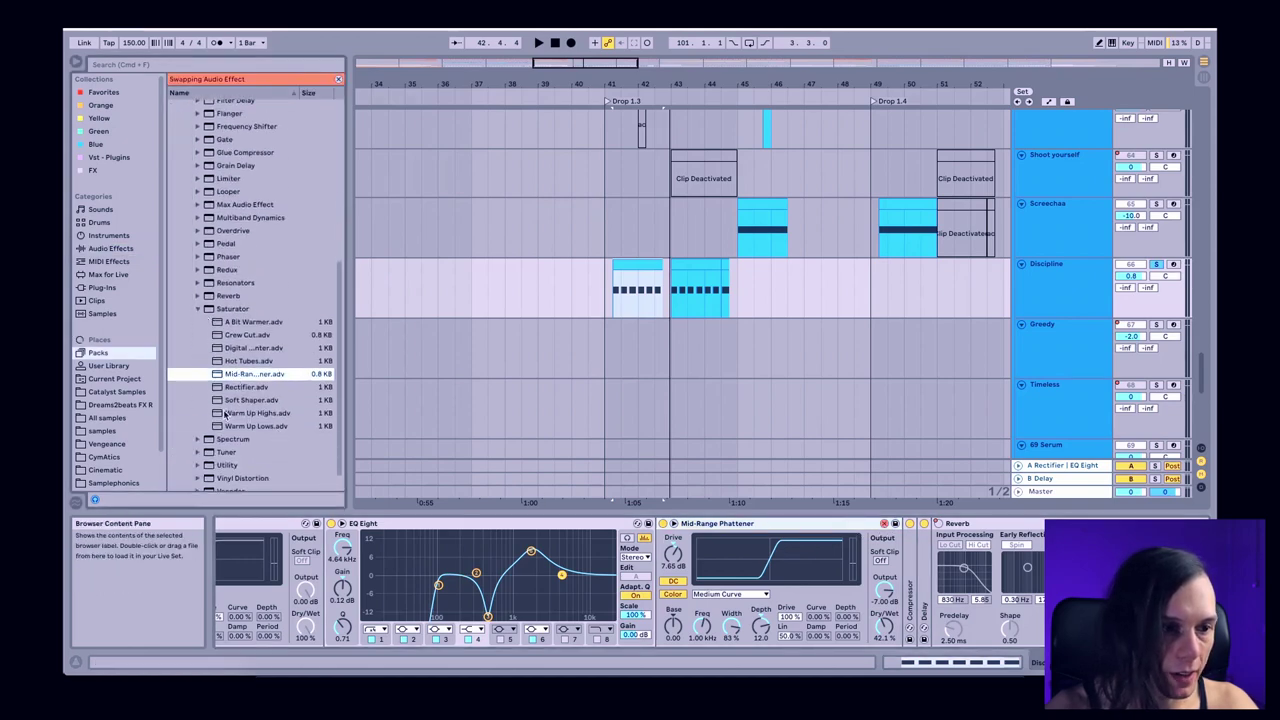
{"action": "left_click", "coordinate": [884, 523]}
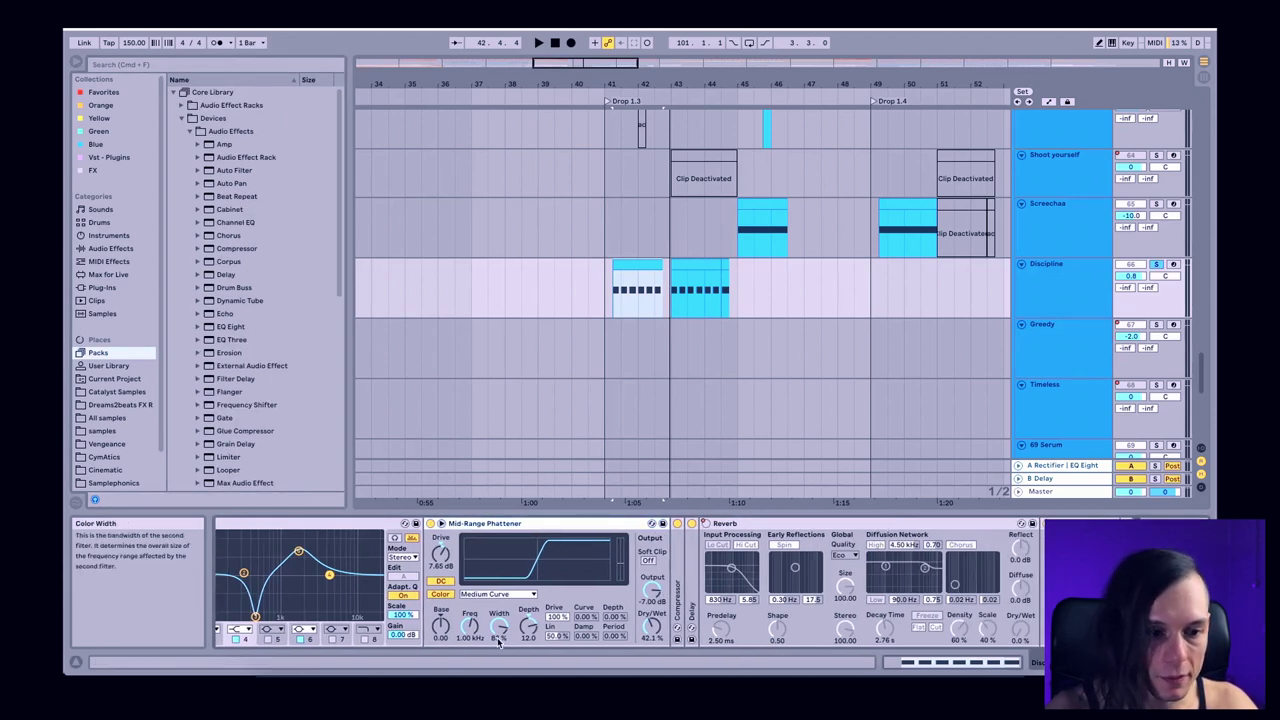
{"action": "double_click", "coordinate": [677, 595]}
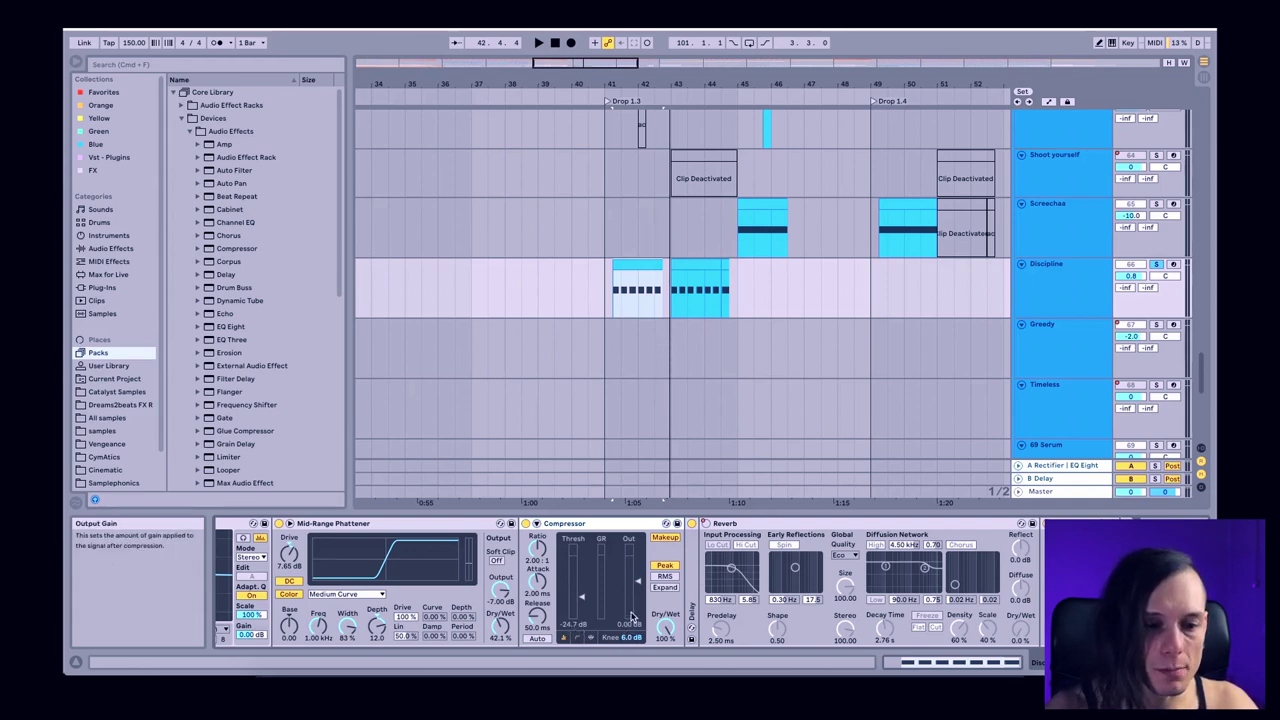
{"action": "double_click", "coordinate": [691, 585]}
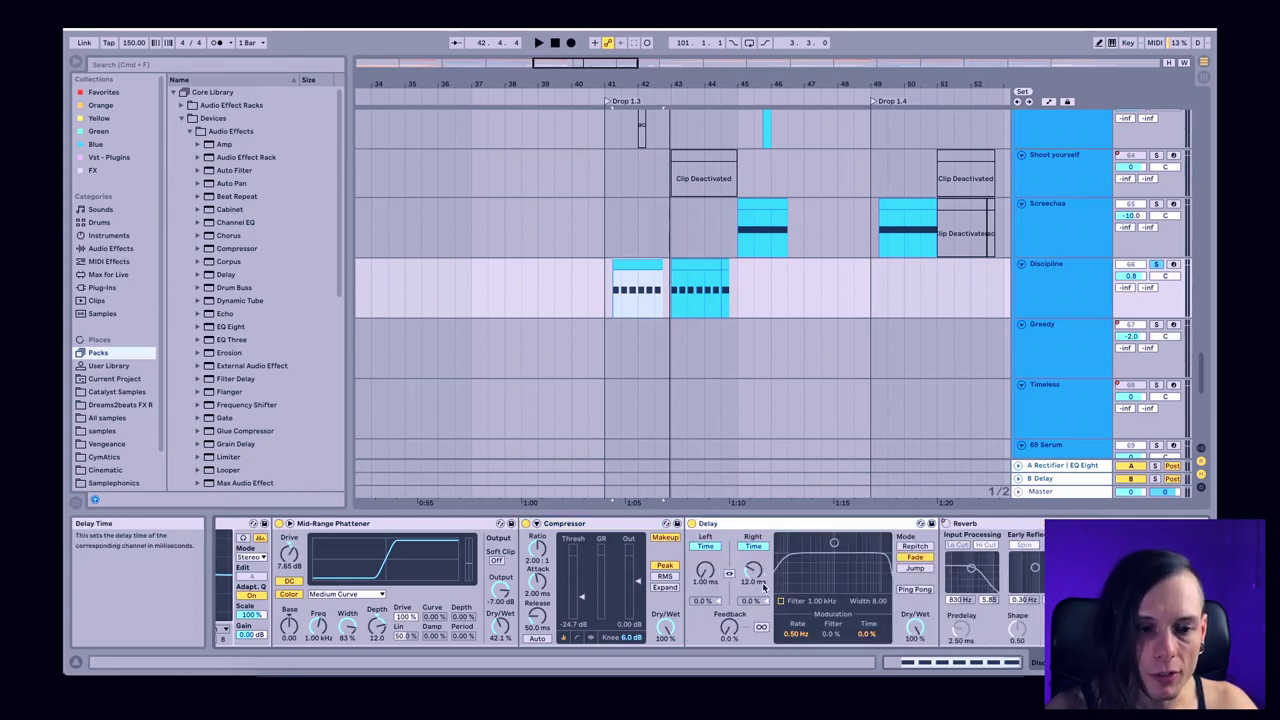
{"action": "double_click", "coordinate": [798, 524]}
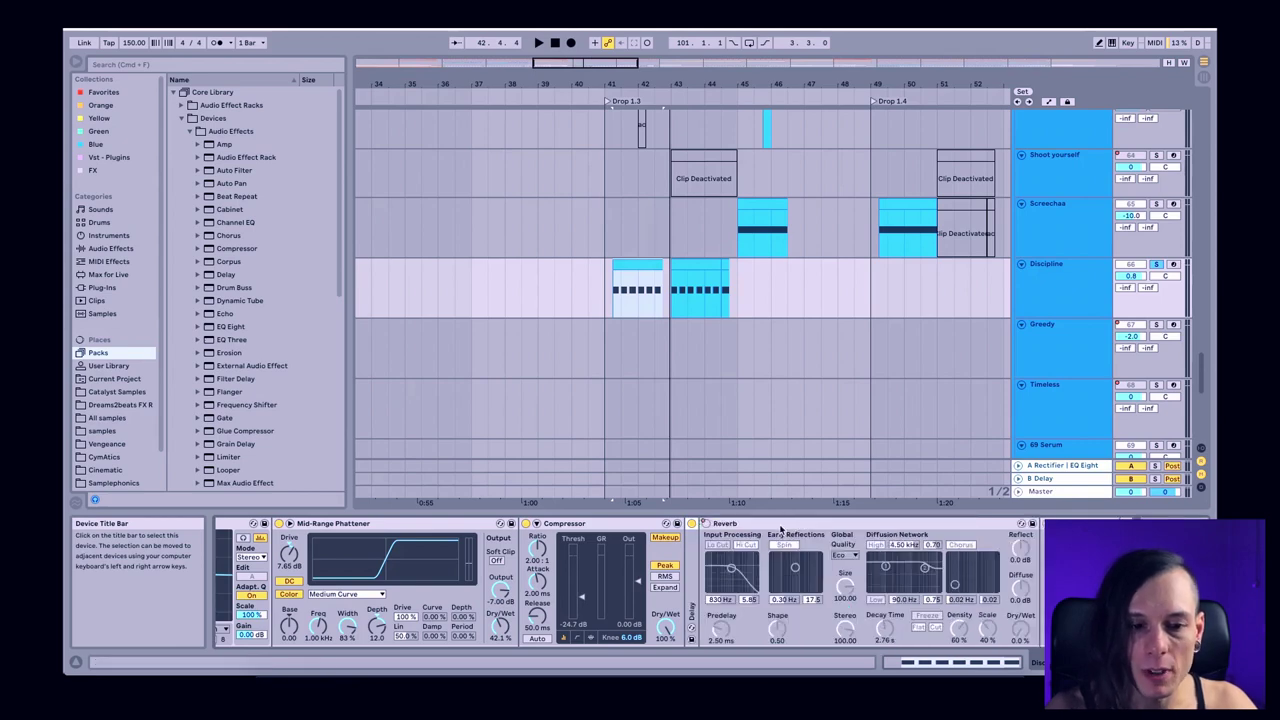
{"action": "left_click", "coordinate": [804, 522]}
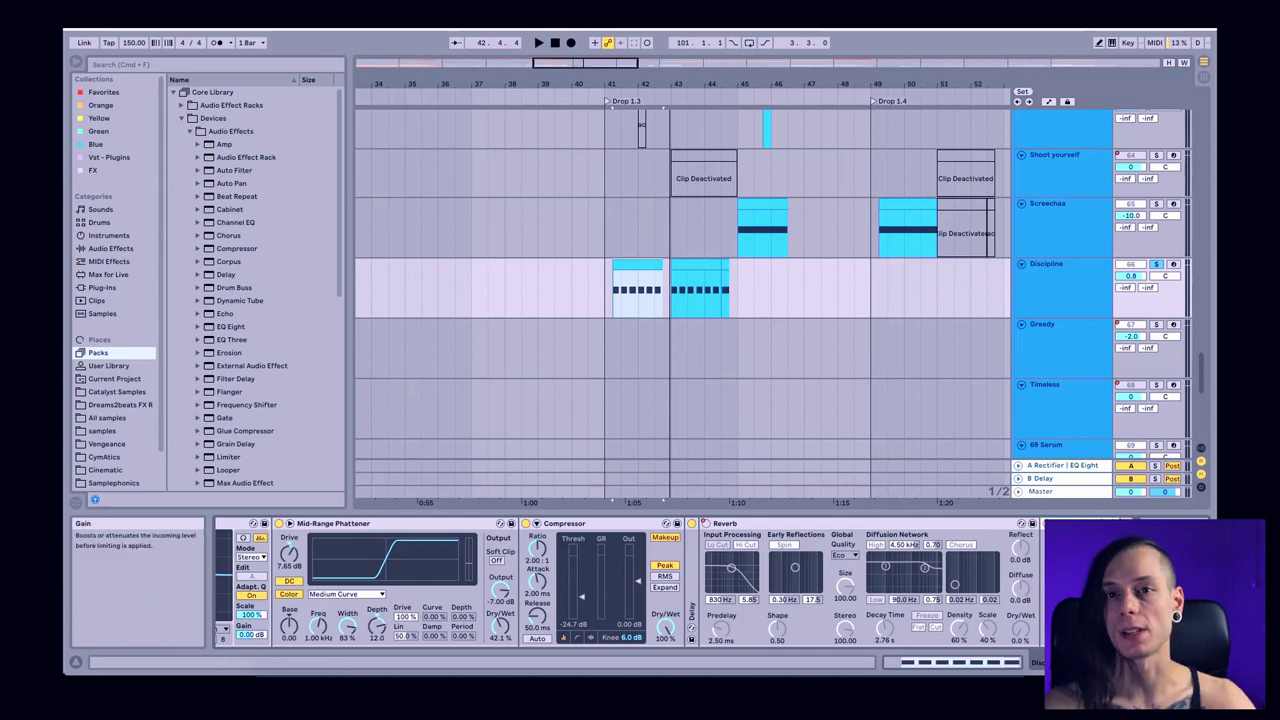
{"action": "scroll", "coordinate": [395, 565], "scroll_direction": "down", "scroll_amount": 15}
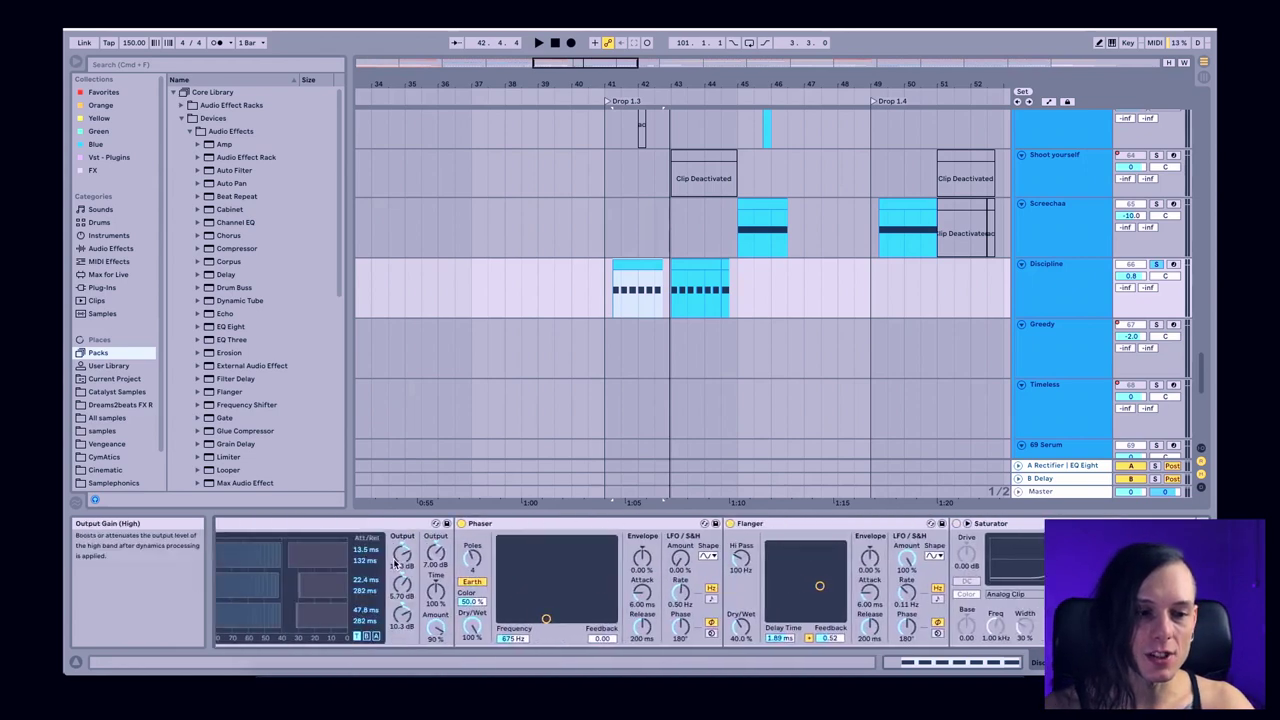
Step: Fold the Audio Effect Rack so only Phase Plant and the collapsed rack strip remain
{"action": "double_click", "coordinate": [338, 588]}
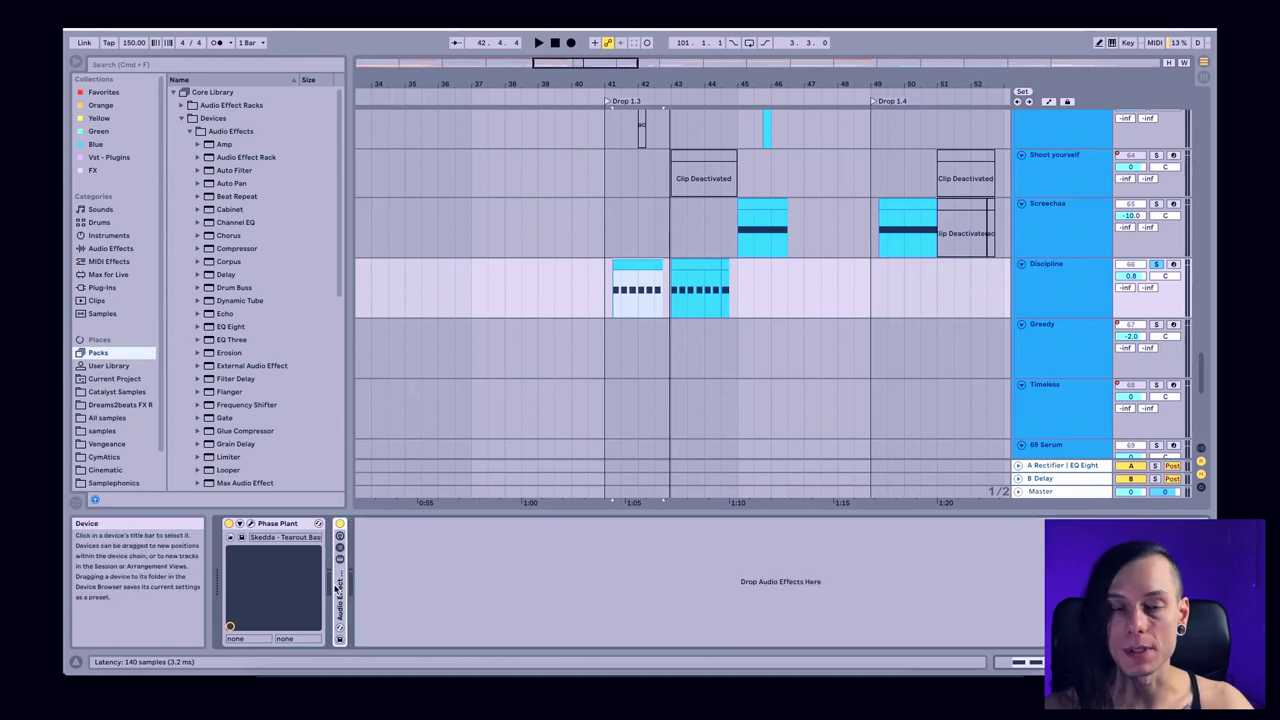